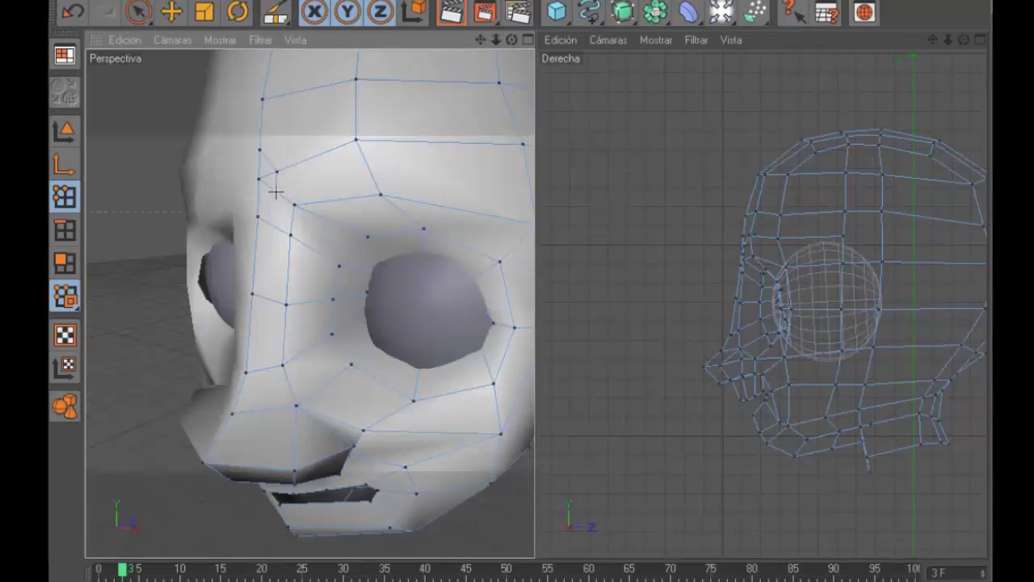
- Knife-cut edges from the forehead past the eye, toward the nose, and across the forehead
{"action": "left_click_drag", "start_coordinate": [277, 192], "coordinate": [264, 408]}
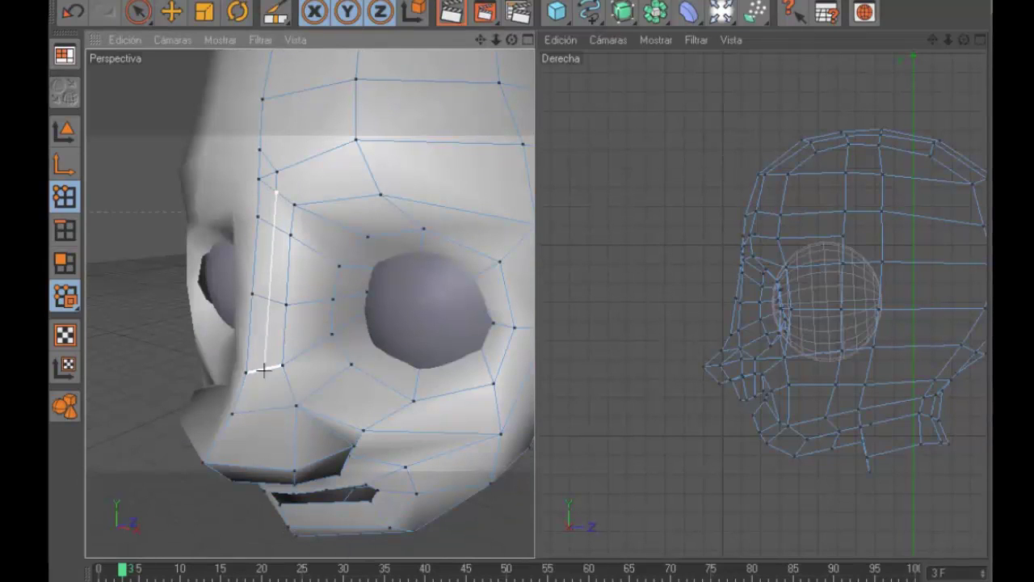
{"action": "left_click_drag", "start_coordinate": [511, 40], "coordinate": [244, 310]}
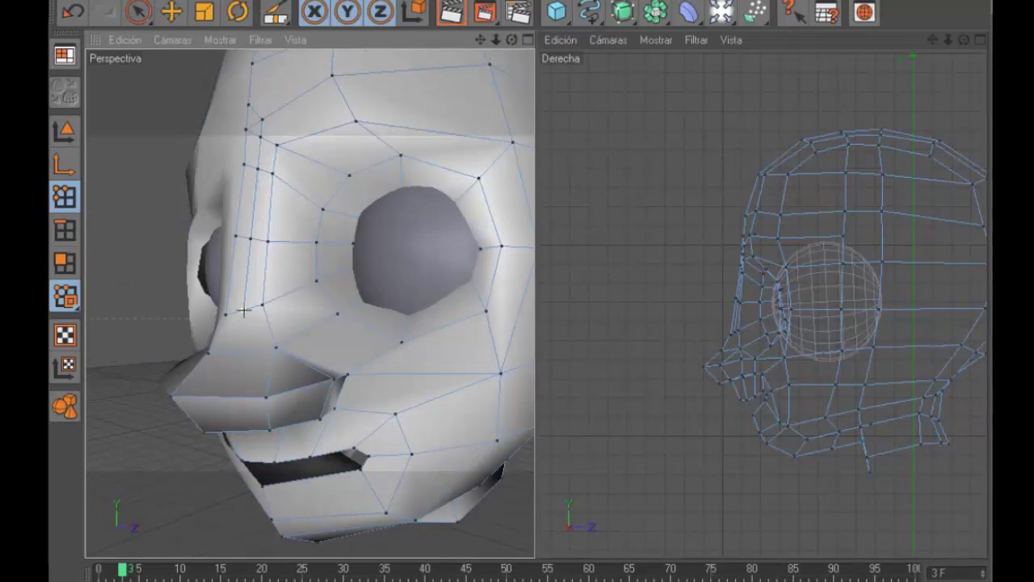
{"action": "left_click_drag", "start_coordinate": [209, 353], "coordinate": [239, 353]}
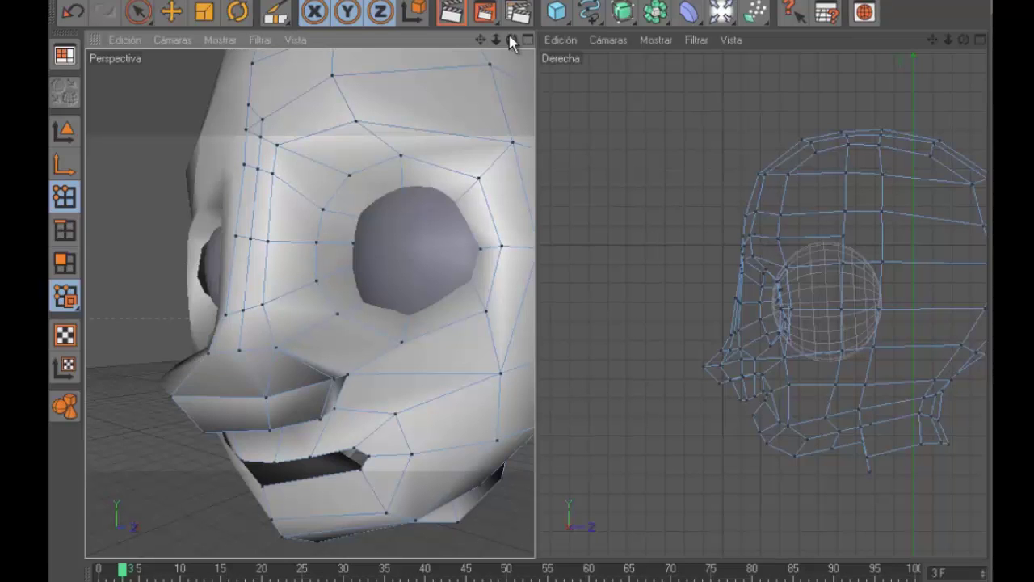
{"action": "left_click_drag", "start_coordinate": [510, 40], "coordinate": [261, 196]}
{"action": "left_click_drag", "start_coordinate": [255, 266], "coordinate": [331, 194]}
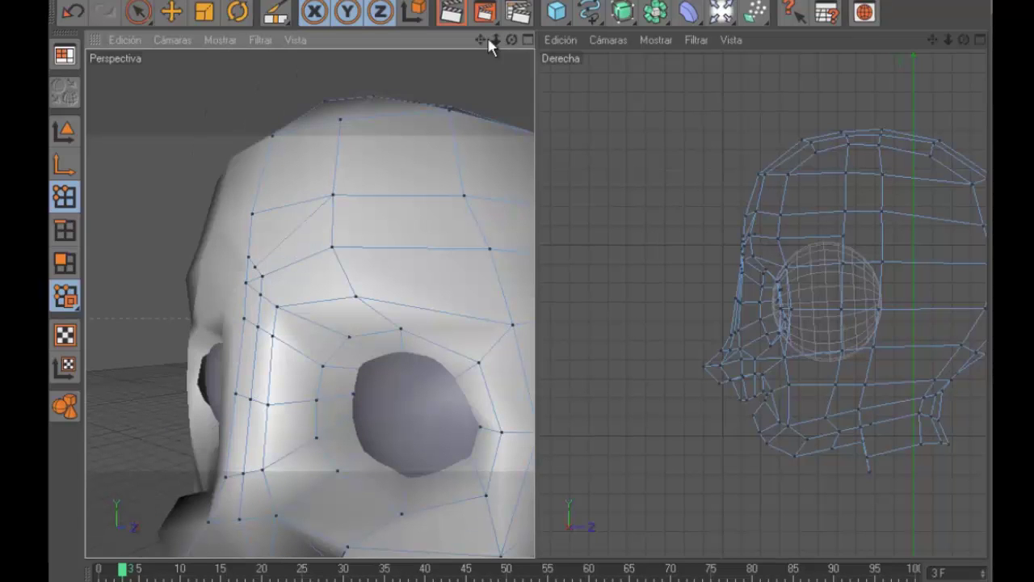
{"action": "mouse_move", "coordinate": [495, 39]}
{"action": "left_mouse_down"}
{"action": "mouse_move", "coordinate": [522, 51]}
{"action": "mouse_move", "coordinate": [544, 350]}
{"action": "left_mouse_up"}
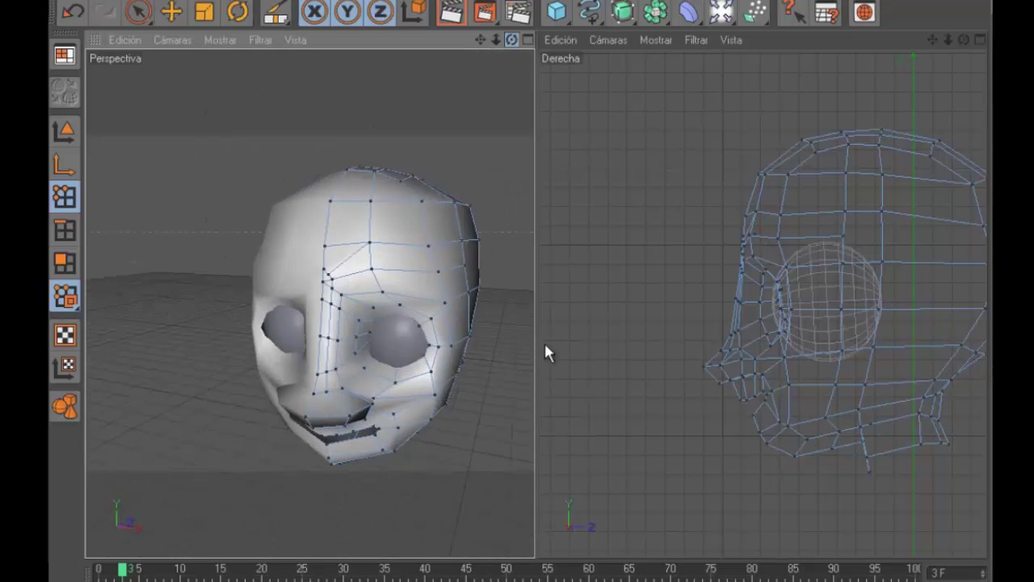
- In Points mode, move a mouth vertex right and slightly up, then check it from several angles
{"action": "left_click", "coordinate": [65, 198]}
{"action": "left_click", "coordinate": [345, 418]}
{"action": "left_click_drag", "start_coordinate": [793, 372], "coordinate": [708, 343]}
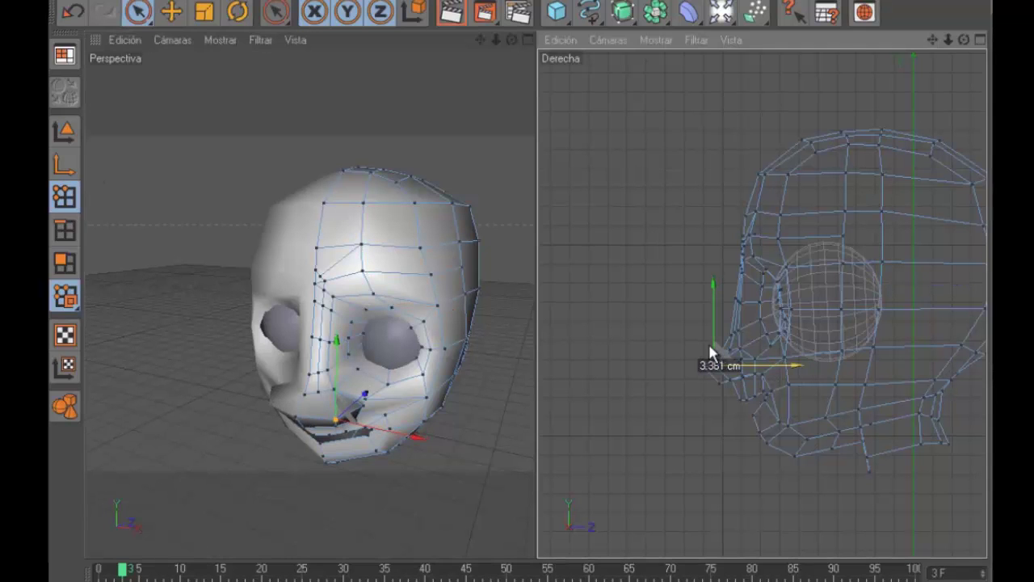
{"action": "mouse_move", "coordinate": [537, 422]}
{"action": "left_mouse_down"}
{"action": "mouse_move", "coordinate": [472, 422]}
{"action": "mouse_move", "coordinate": [413, 386]}
{"action": "left_mouse_up"}
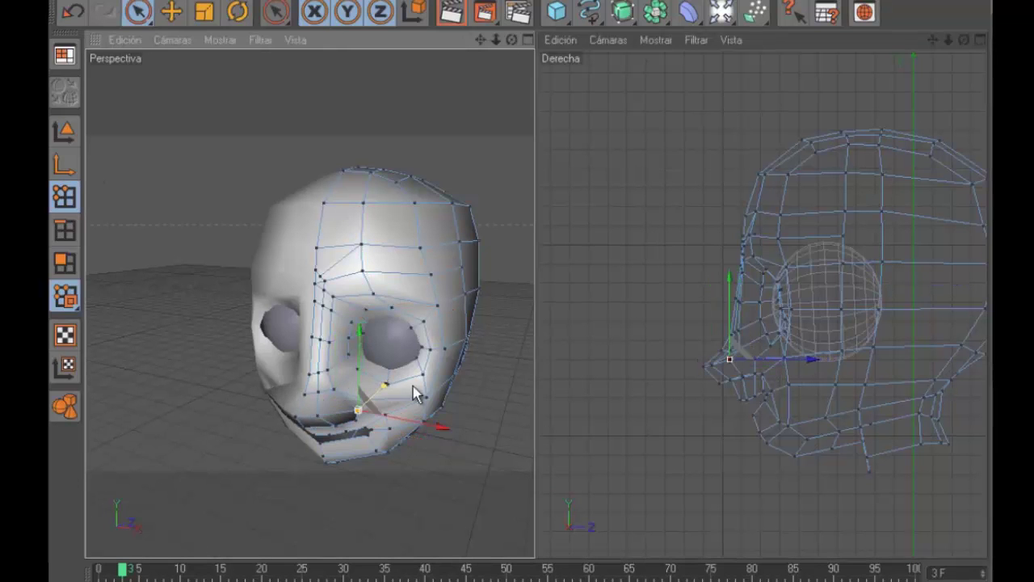
{"action": "mouse_move", "coordinate": [517, 323]}
{"action": "left_mouse_down", "text": "alt"}
{"action": "mouse_move", "coordinate": [536, 341]}
{"action": "mouse_move", "coordinate": [379, 428]}
{"action": "mouse_move", "coordinate": [536, 346]}
{"action": "left_mouse_up", "text": "alt"}
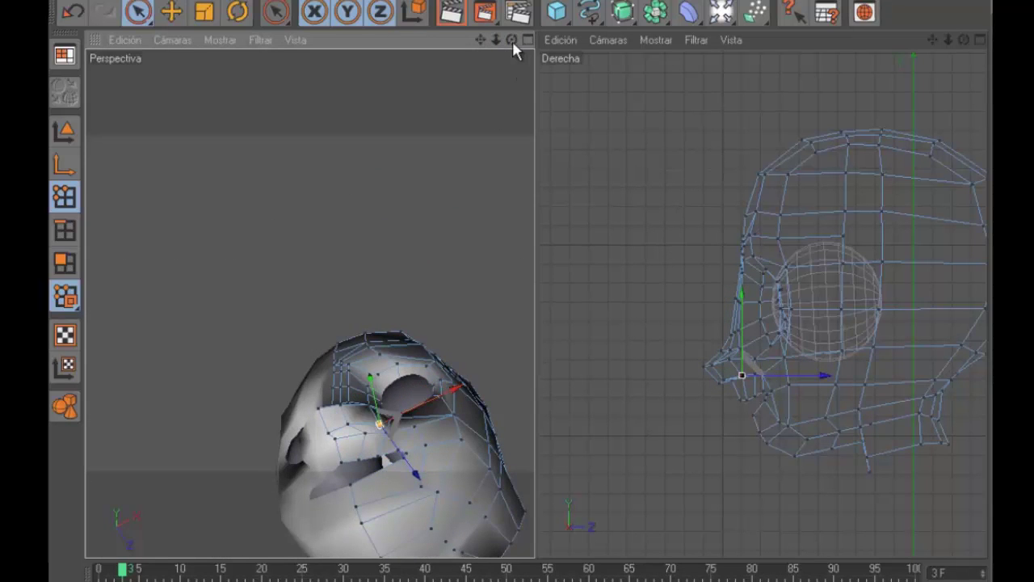
{"action": "left_click_drag", "start_coordinate": [511, 40], "coordinate": [575, 347]}
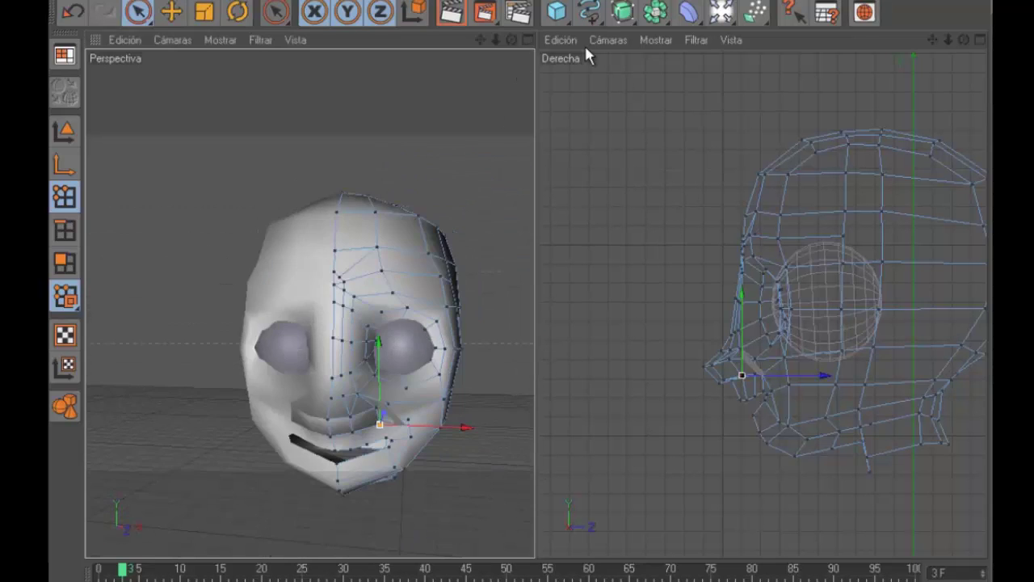
{"action": "mouse_move", "coordinate": [511, 39]}
{"action": "left_mouse_down"}
{"action": "mouse_move", "coordinate": [537, 356]}
{"action": "mouse_move", "coordinate": [348, 424]}
{"action": "left_mouse_up"}
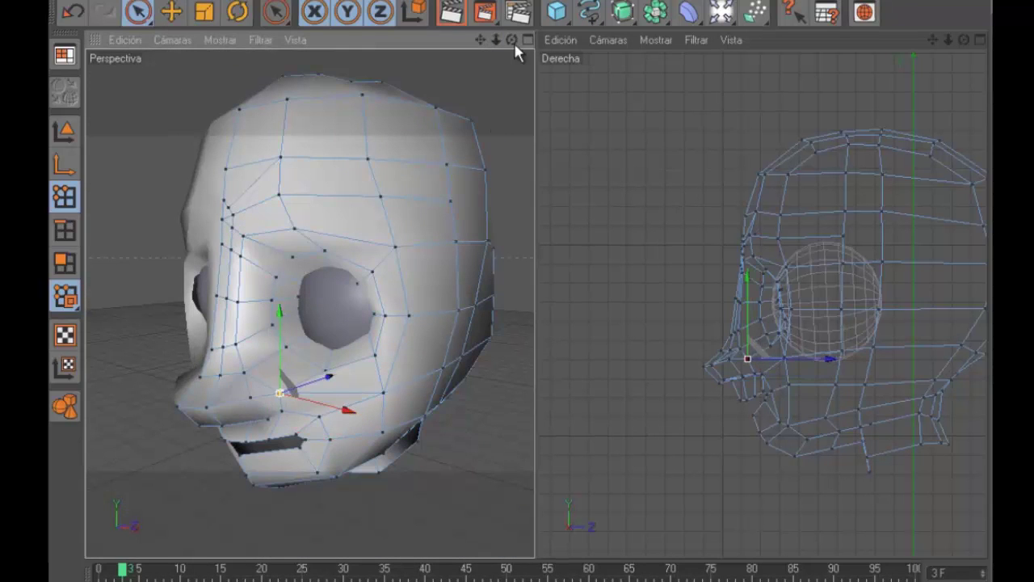
{"action": "mouse_move", "coordinate": [511, 39]}
{"action": "left_mouse_down"}
{"action": "mouse_move", "coordinate": [531, 363]}
{"action": "mouse_move", "coordinate": [102, 9]}
{"action": "left_mouse_up"}
- In Edges mode, cut a new edge by the eye with the Cuchillo (Knife) command
{"action": "left_click", "coordinate": [103, 10]}
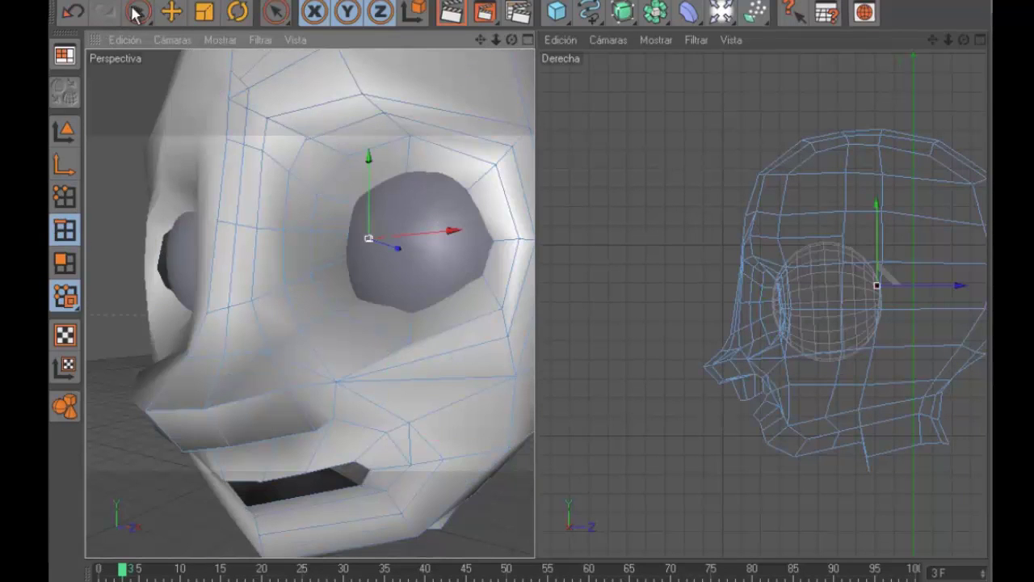
{"action": "right_click", "coordinate": [307, 243]}
{"action": "left_click", "coordinate": [364, 253]}
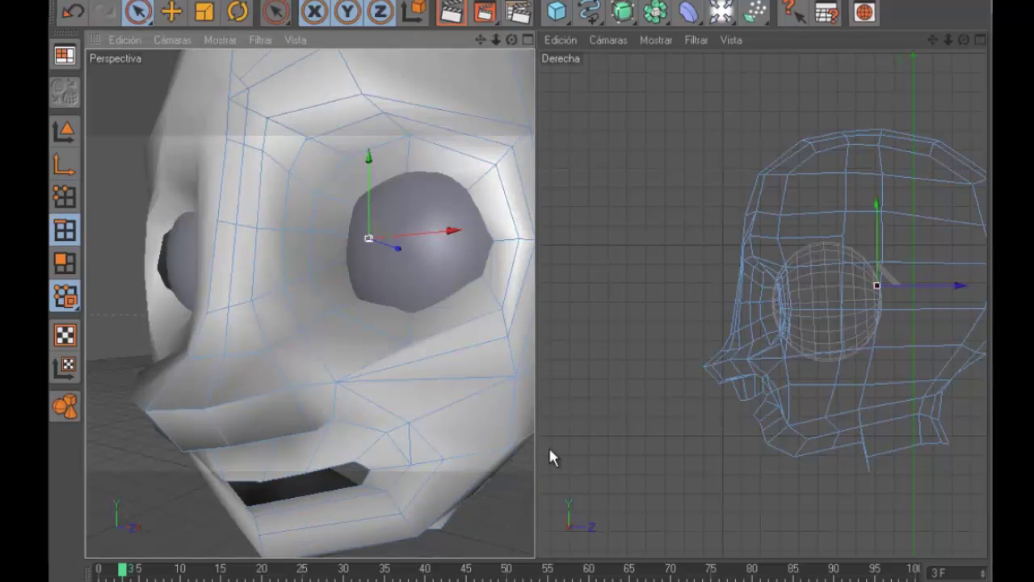
{"action": "left_click", "coordinate": [409, 376]}
{"action": "right_click", "coordinate": [363, 169]}
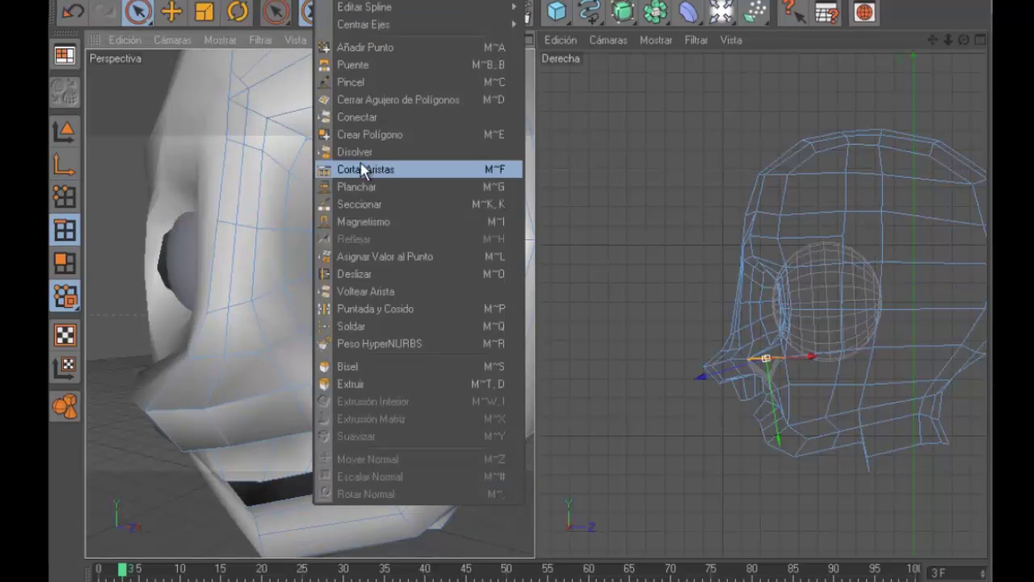
{"action": "left_click", "coordinate": [363, 169]}
- Dissolve the unwanted edge with Disolver and return to Points mode
{"action": "right_click", "coordinate": [315, 387]}
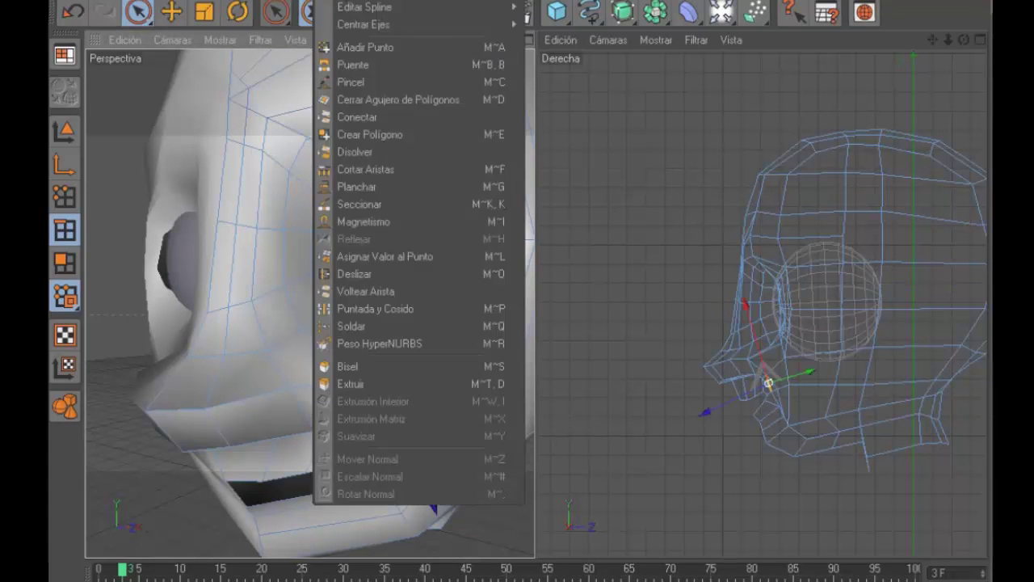
{"action": "left_click", "coordinate": [368, 151]}
{"action": "left_click", "coordinate": [67, 196]}
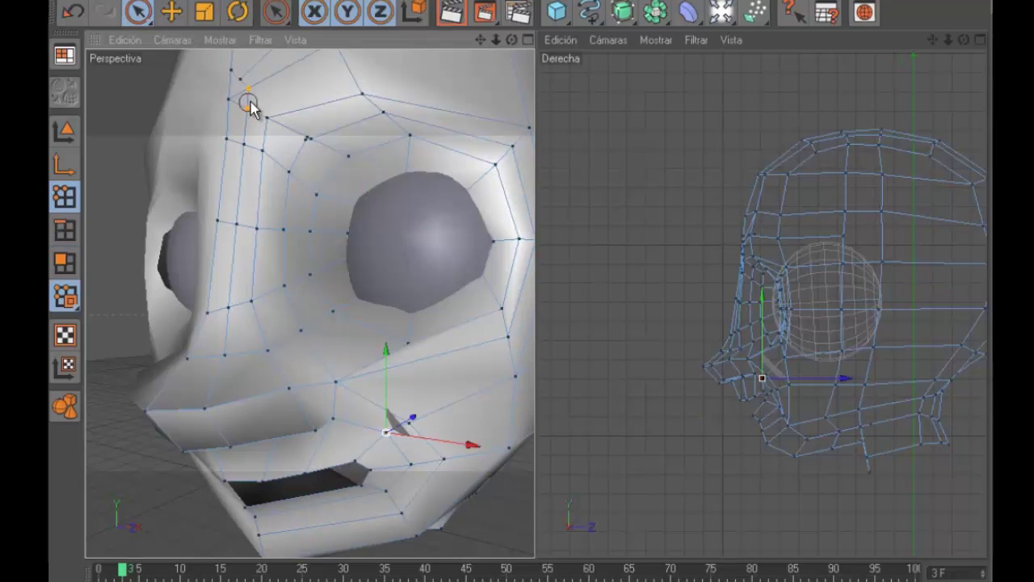
{"action": "right_click", "coordinate": [250, 108]}
- Reposition mouth vertices, moving one about 2.204 cm and raising another to reshape the lip
{"action": "left_click", "coordinate": [340, 97]}
{"action": "left_click_drag", "start_coordinate": [511, 40], "coordinate": [533, 344]}
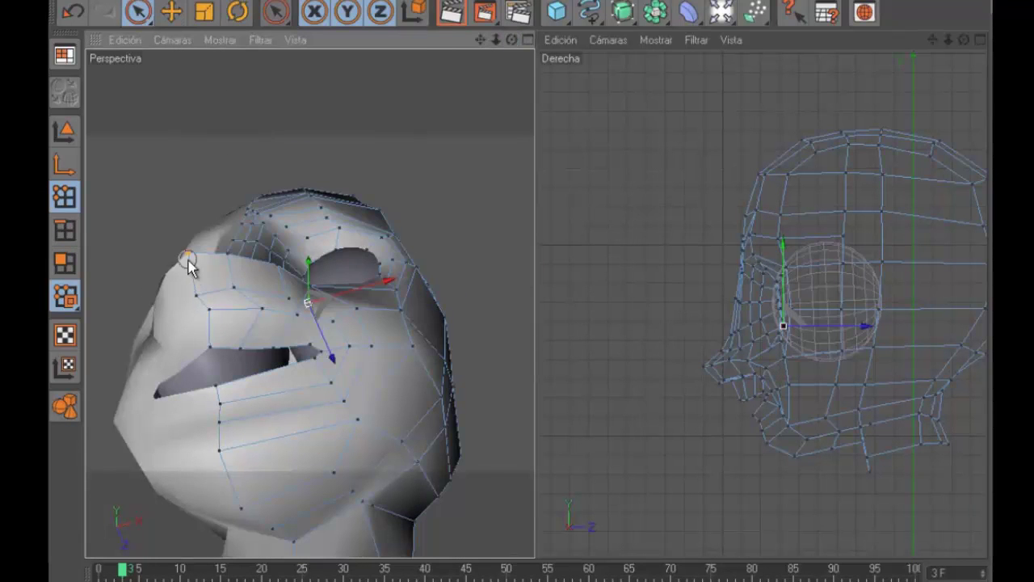
{"action": "mouse_move", "coordinate": [187, 266]}
{"action": "left_mouse_down"}
{"action": "mouse_move", "coordinate": [287, 315]}
{"action": "mouse_move", "coordinate": [199, 300]}
{"action": "left_mouse_up"}
{"action": "left_click", "coordinate": [199, 299]}
{"action": "mouse_move", "coordinate": [480, 64]}
{"action": "left_mouse_down", "text": "alt"}
{"action": "mouse_move", "coordinate": [399, 138]}
{"action": "mouse_move", "coordinate": [534, 353]}
{"action": "mouse_move", "coordinate": [488, 71]}
{"action": "left_mouse_up", "text": "alt"}
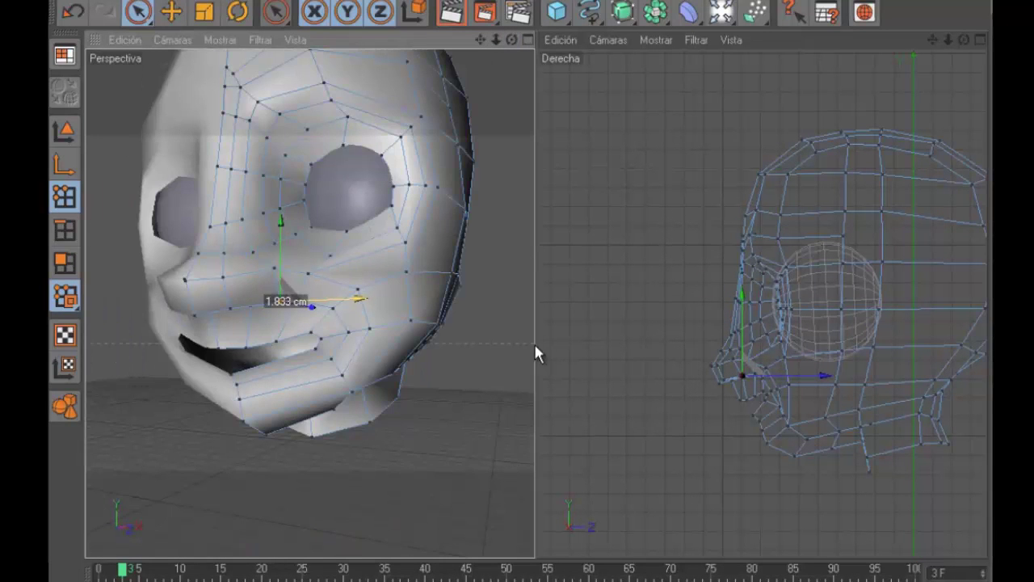
{"action": "scroll", "coordinate": [535, 353], "scroll_direction": "up", "scroll_amount": 3}
{"action": "left_click", "coordinate": [271, 301]}
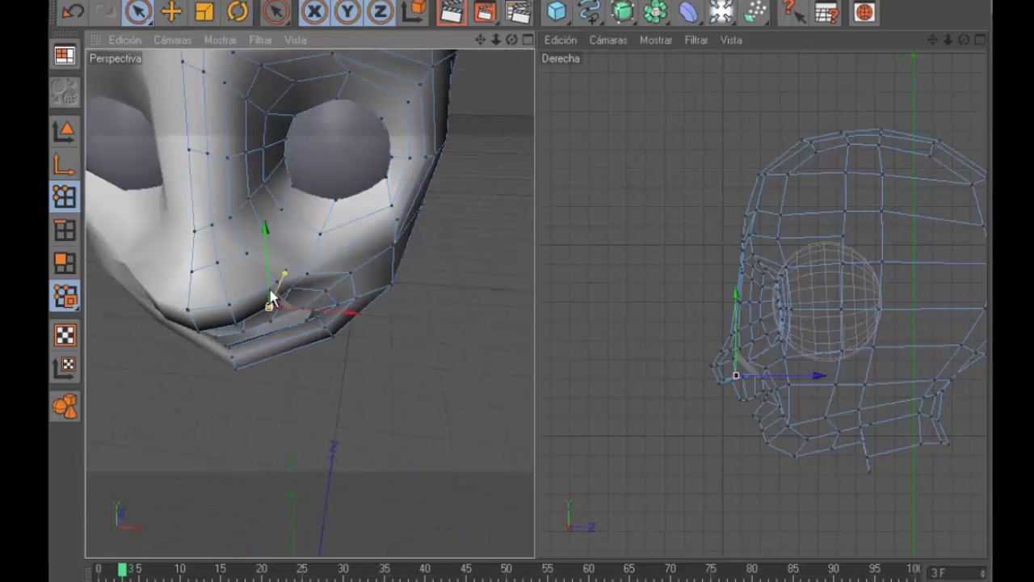
{"action": "left_click_drag", "start_coordinate": [272, 300], "coordinate": [279, 257]}
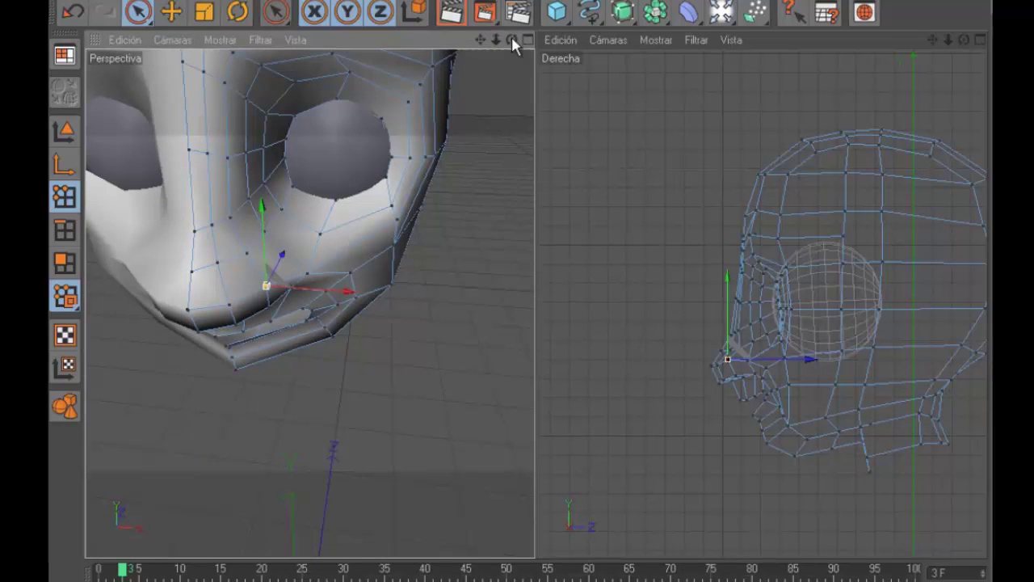
- Move a nose vertex about 1.887 cm and select a forehead vertex
{"action": "mouse_move", "coordinate": [512, 38]}
{"action": "left_mouse_down"}
{"action": "mouse_move", "coordinate": [530, 355]}
{"action": "mouse_move", "coordinate": [357, 270]}
{"action": "mouse_move", "coordinate": [536, 348]}
{"action": "left_mouse_up"}
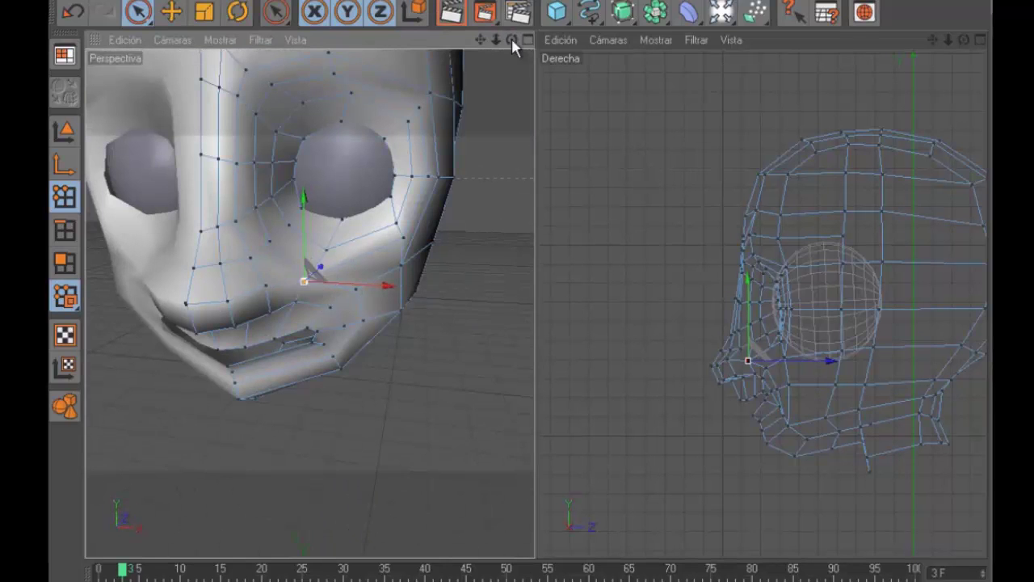
{"action": "left_click_drag", "start_coordinate": [512, 38], "coordinate": [536, 341]}
{"action": "left_click", "coordinate": [202, 281]}
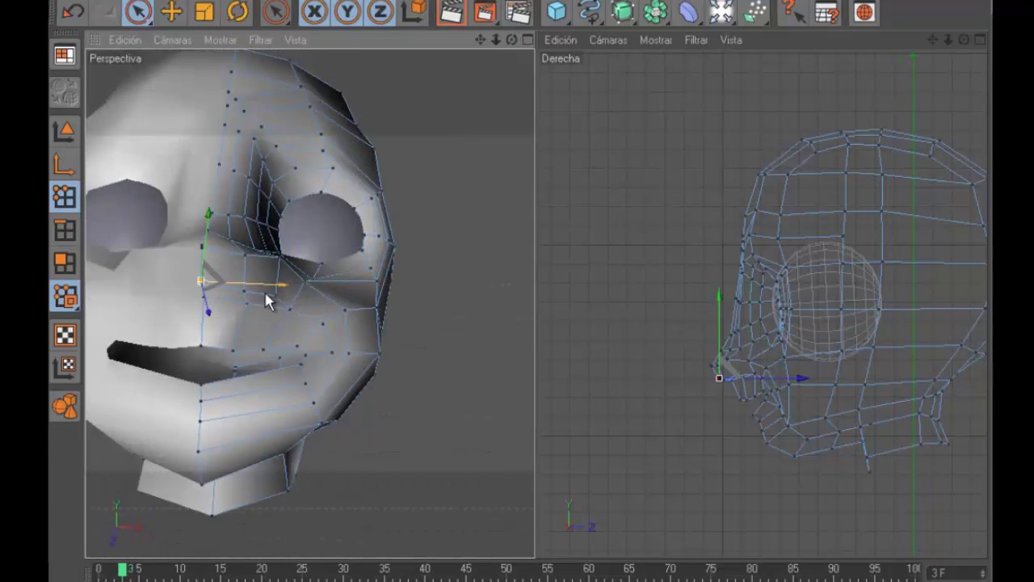
{"action": "left_click_drag", "start_coordinate": [512, 38], "coordinate": [277, 269]}
{"action": "left_click", "coordinate": [279, 254]}
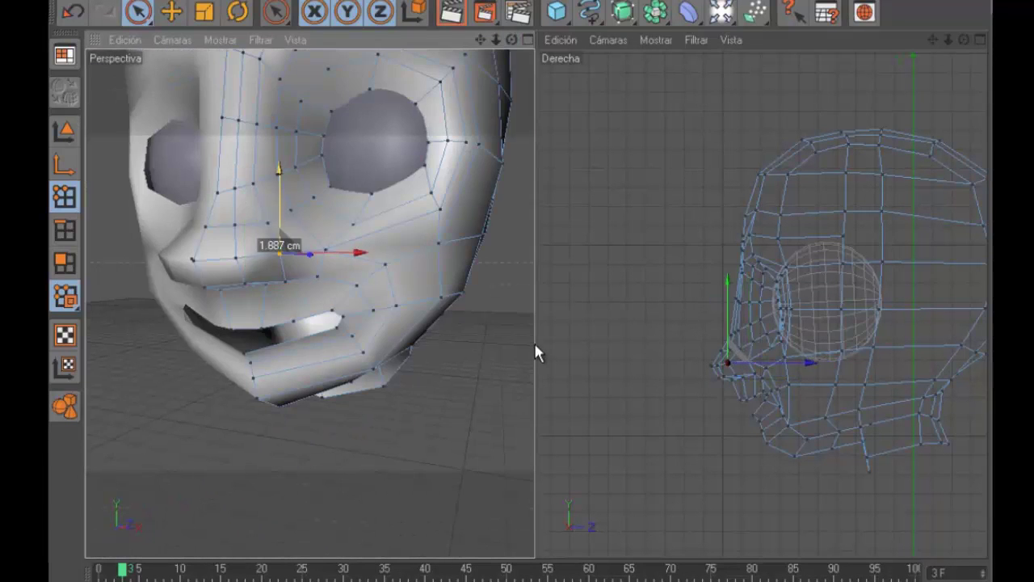
{"action": "mouse_move", "coordinate": [534, 343]}
{"action": "left_mouse_down", "text": "alt"}
{"action": "mouse_move", "coordinate": [527, 356]}
{"action": "mouse_move", "coordinate": [169, 224]}
{"action": "mouse_move", "coordinate": [549, 358]}
{"action": "mouse_move", "coordinate": [457, 347]}
{"action": "mouse_move", "coordinate": [533, 71]}
{"action": "mouse_move", "coordinate": [534, 342]}
{"action": "left_mouse_up", "text": "alt"}
{"action": "left_click", "coordinate": [254, 145]}
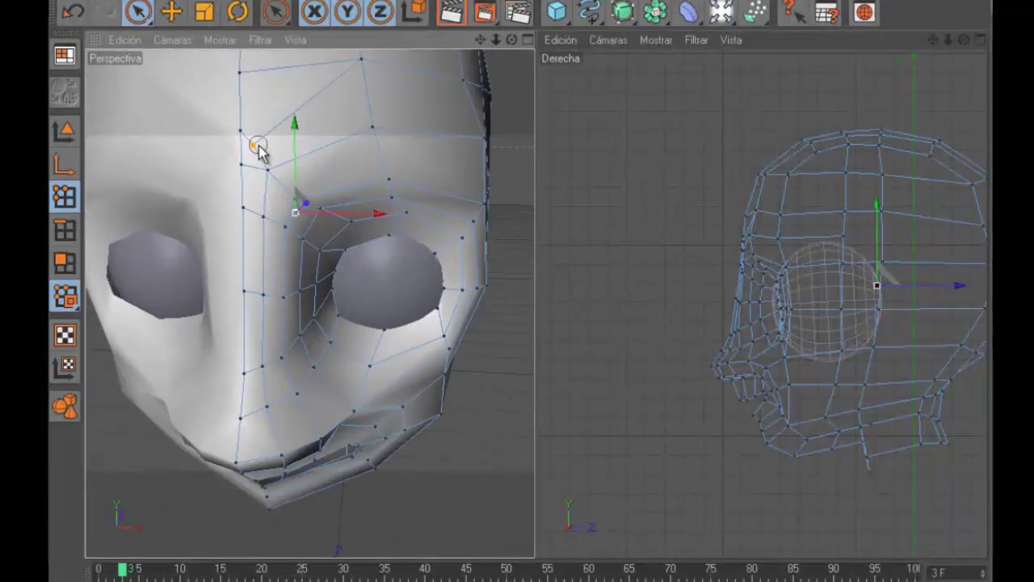
- Maximise the Perspective view and orbit to a side-angled view of the face
{"action": "middle_click", "coordinate": [353, 116]}
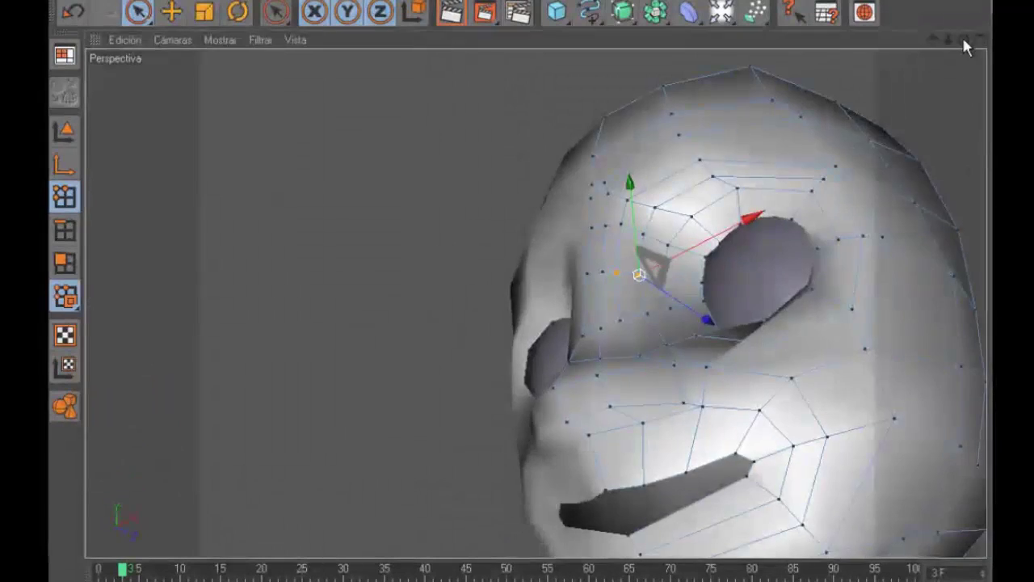
{"action": "mouse_move", "coordinate": [964, 39]}
{"action": "left_mouse_down"}
{"action": "mouse_move", "coordinate": [708, 353]}
{"action": "mouse_move", "coordinate": [945, 95]}
{"action": "left_mouse_up"}
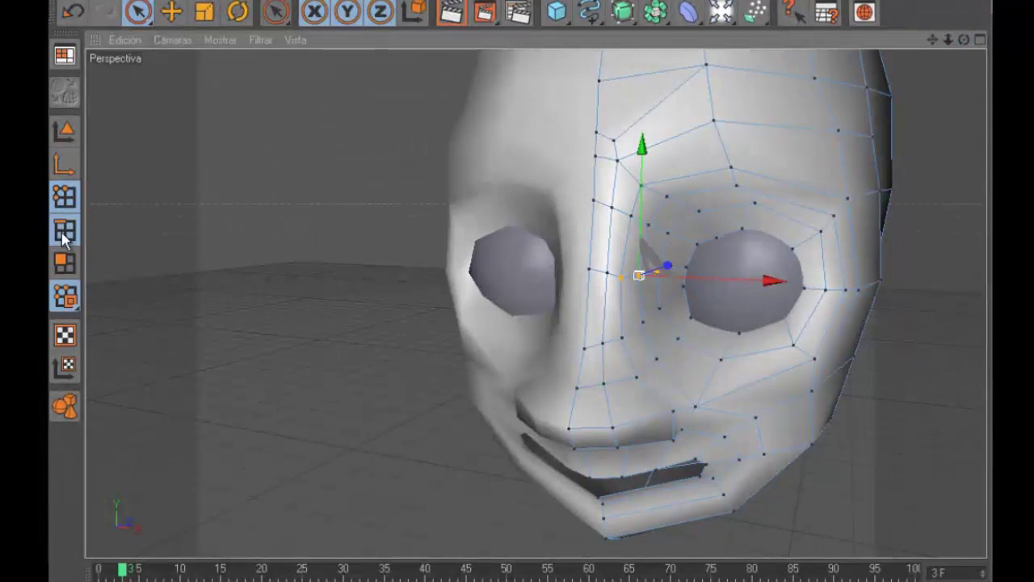
{"action": "left_click_drag", "start_coordinate": [274, 12], "coordinate": [339, 64]}
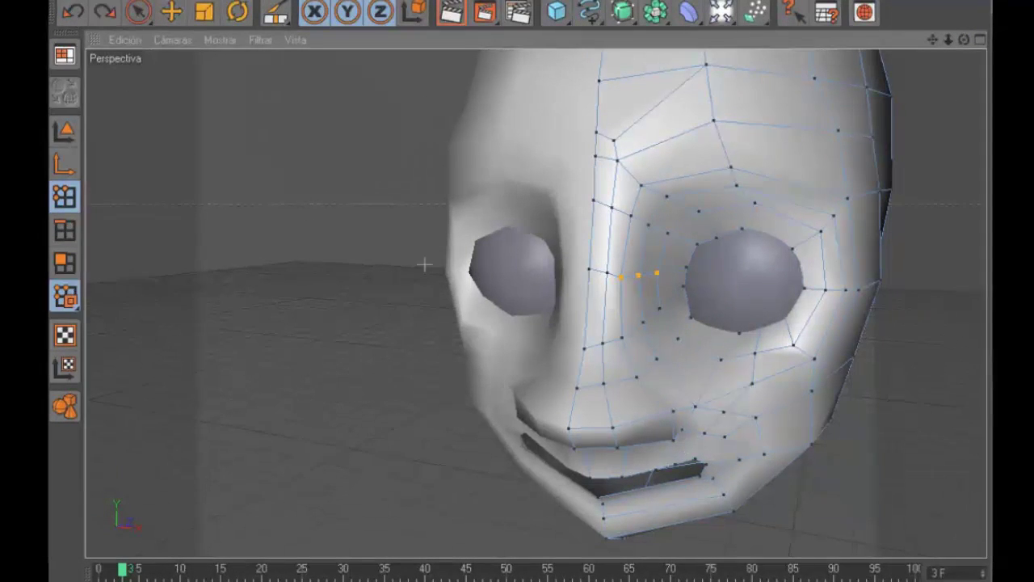
- Switch to Edges mode, try mesh structure commands, and undo the two unwanted changes
{"action": "scroll", "coordinate": [761, 339], "scroll_direction": "up", "scroll_amount": 5}
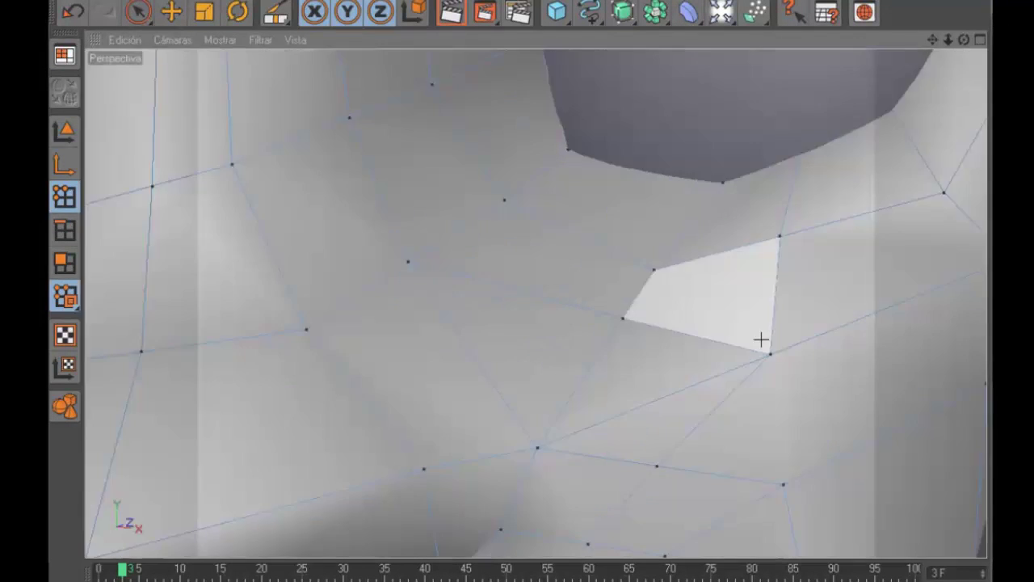
{"action": "key", "text": "ctrl+shift+z"}
{"action": "key", "text": "Return"}
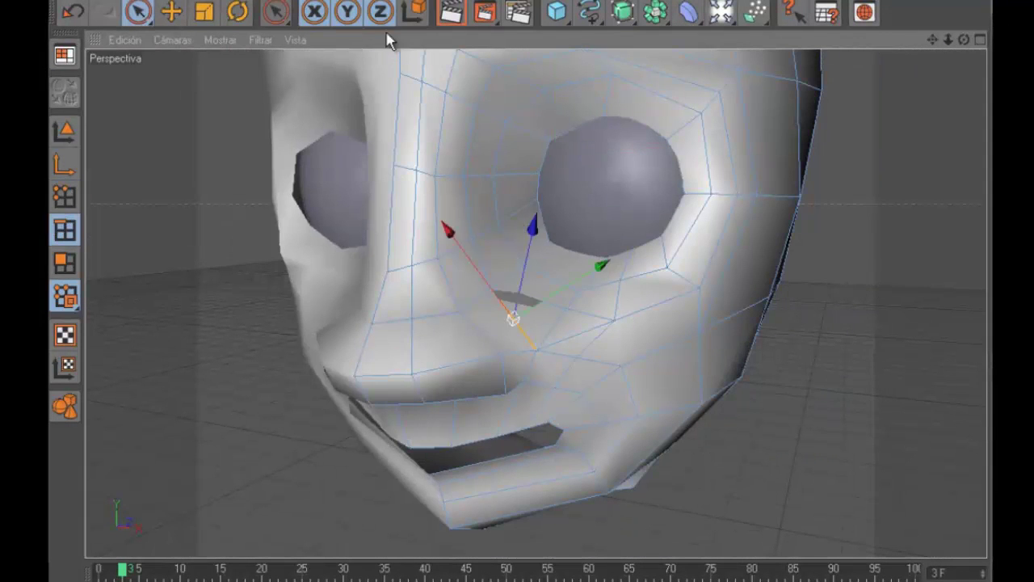
{"action": "left_click", "coordinate": [323, 2]}
{"action": "left_click", "coordinate": [368, 151]}
{"action": "left_click", "coordinate": [323, 1]}
{"action": "left_click", "coordinate": [369, 207]}
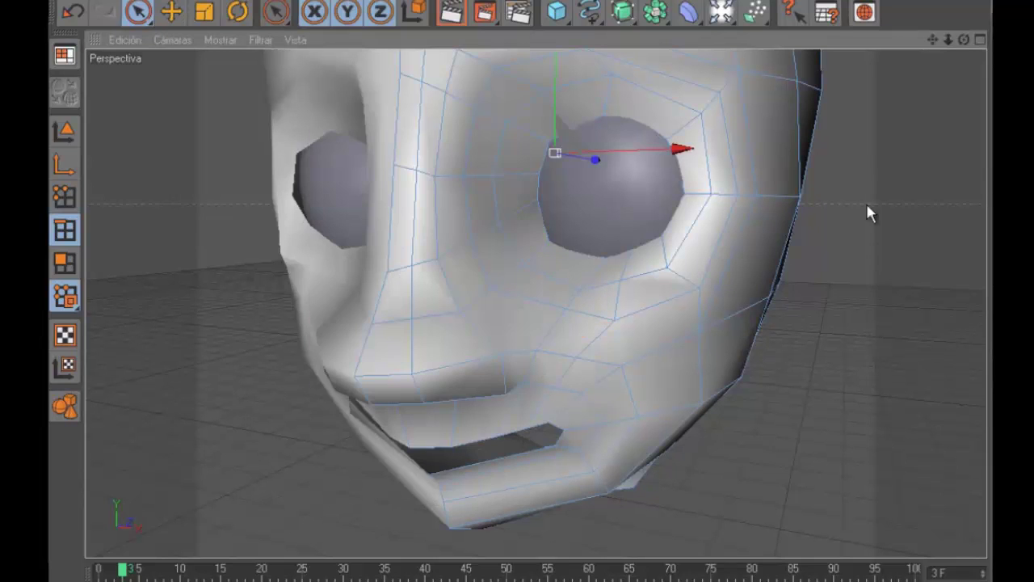
{"action": "left_click", "coordinate": [73, 12]}
{"action": "left_click", "coordinate": [73, 12]}
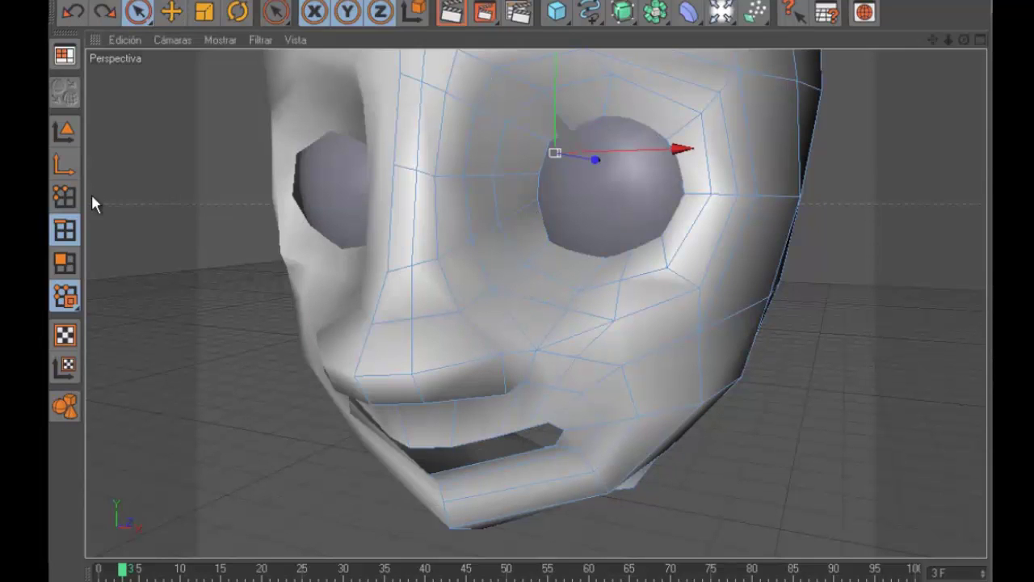
- In Points mode, Knife-cut a new edge from the nose to the cheek
{"action": "left_click", "coordinate": [65, 196]}
{"action": "key", "text": "k"}
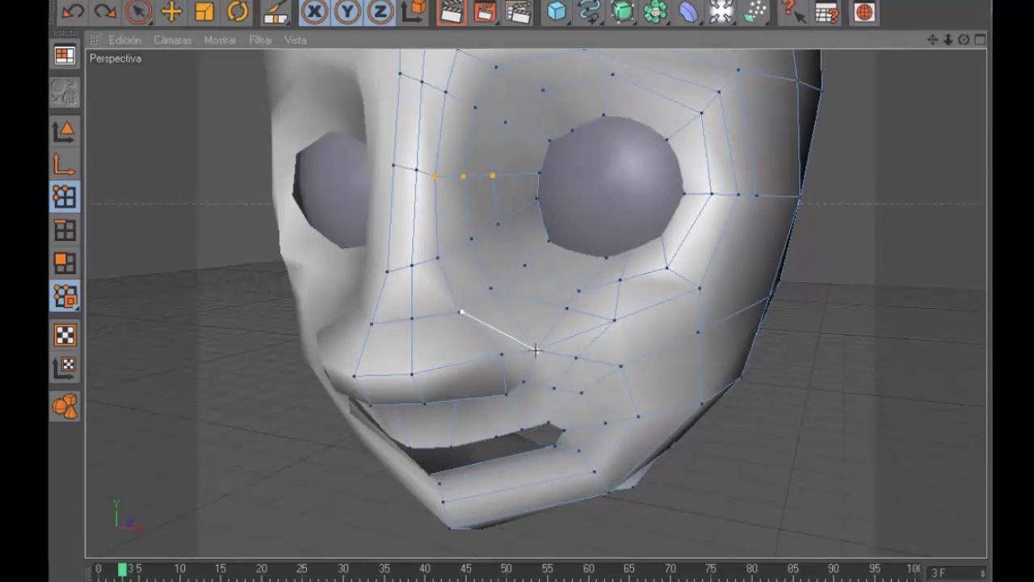
{"action": "left_click_drag", "start_coordinate": [461, 309], "coordinate": [597, 347]}
{"action": "left_click", "coordinate": [65, 231]}
{"action": "key", "text": "space"}
- Apply a mesh command and select the edge beside the right eye
{"action": "right_click", "coordinate": [501, 315]}
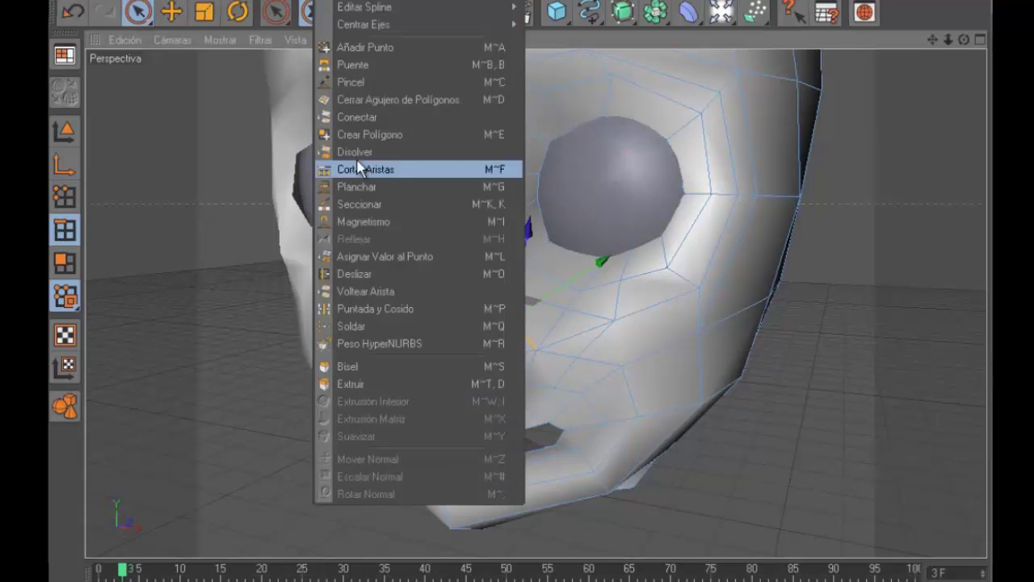
{"action": "left_click", "coordinate": [358, 168]}
{"action": "left_click", "coordinate": [575, 336]}
{"action": "left_click", "coordinate": [555, 153]}
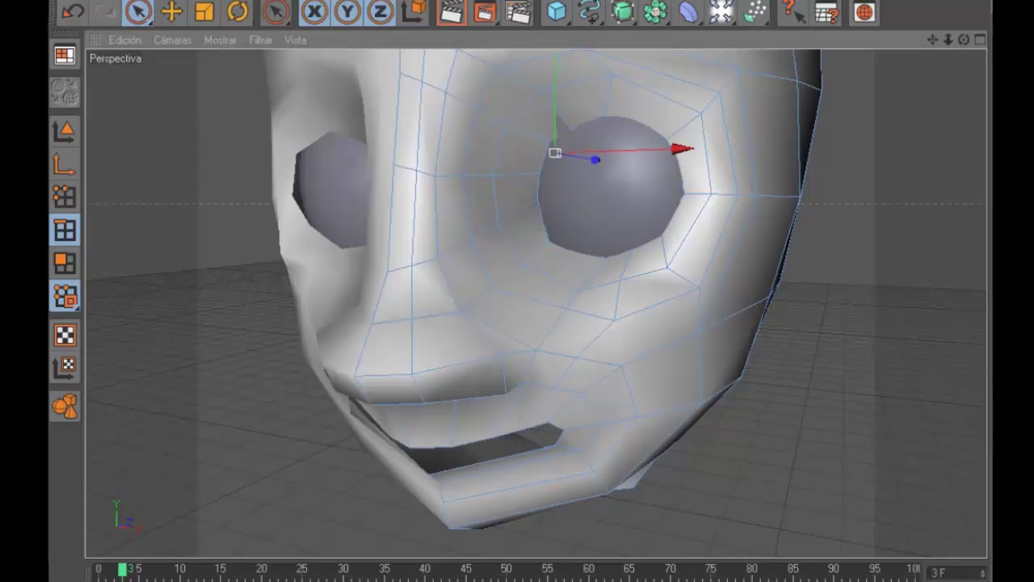
{"action": "key", "text": "Return"}
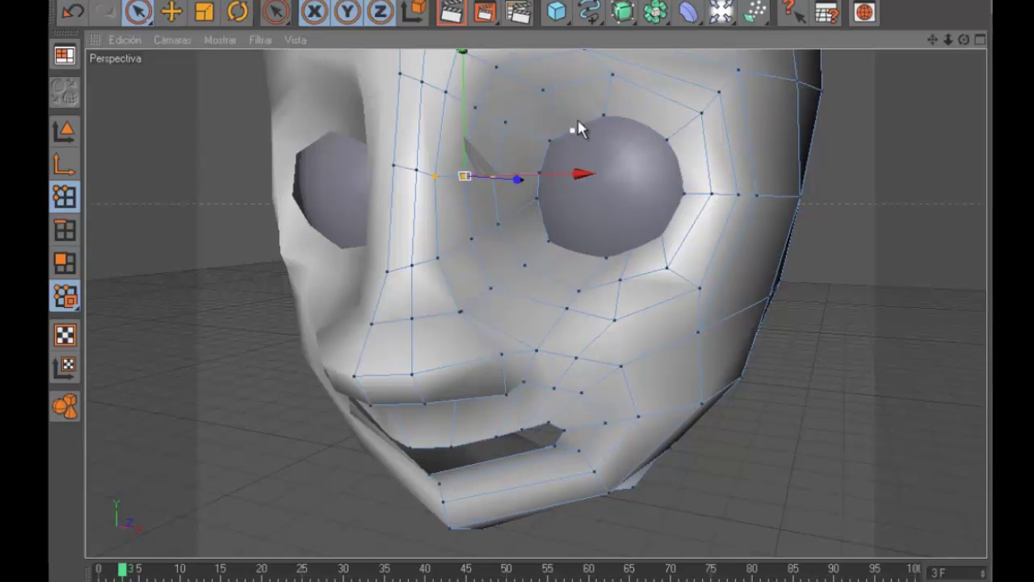
- Select the vertex just under the eye and pull it down along Y
{"action": "left_click_drag", "start_coordinate": [577, 127], "coordinate": [711, 354], "text": "alt"}
{"action": "scroll", "coordinate": [457, 304], "scroll_direction": "up", "scroll_amount": 5}
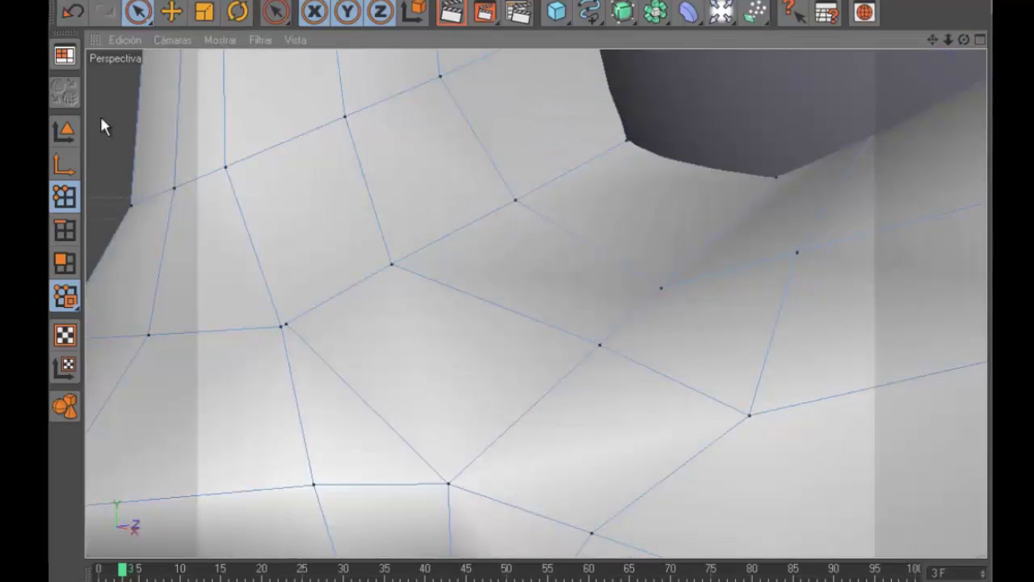
{"action": "left_click", "coordinate": [284, 325]}
{"action": "left_click", "coordinate": [276, 12]}
{"action": "left_click", "coordinate": [323, 97]}
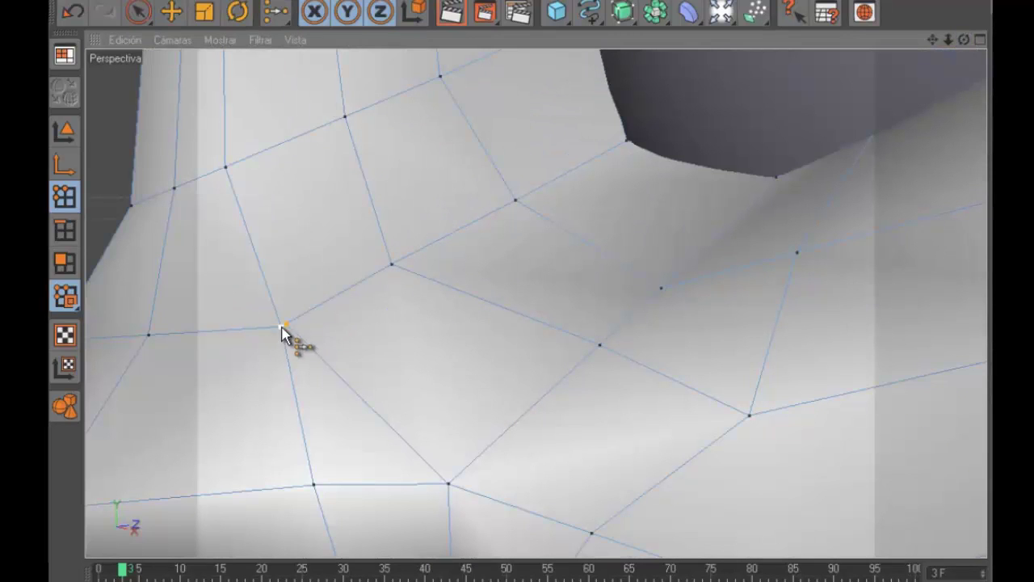
{"action": "left_click", "coordinate": [139, 17]}
{"action": "left_click", "coordinate": [392, 265]}
{"action": "left_click", "coordinate": [660, 288]}
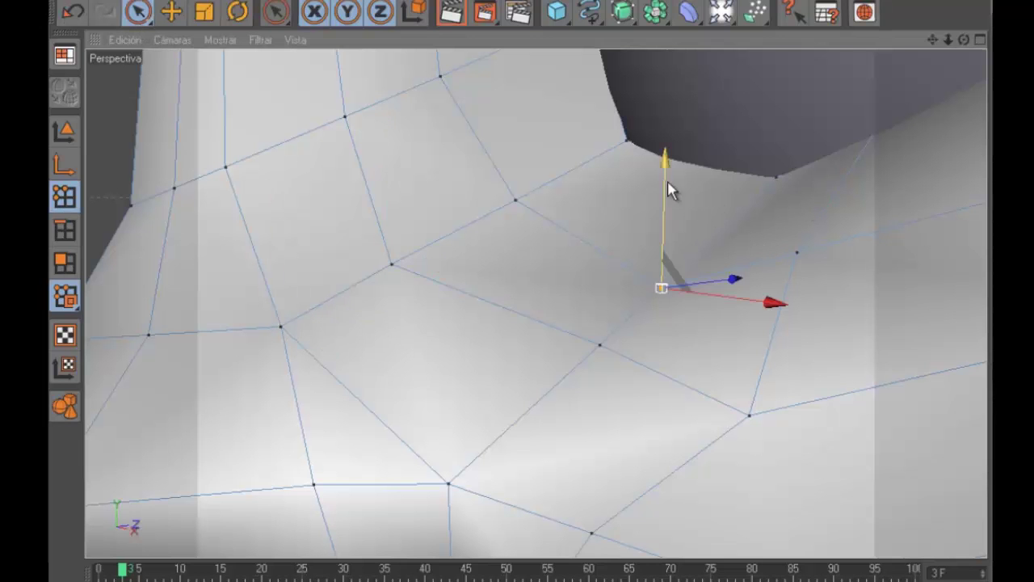
{"action": "left_click", "coordinate": [777, 180]}
{"action": "scroll", "coordinate": [819, 222], "scroll_direction": "down", "scroll_amount": 5}
{"action": "left_click_drag", "start_coordinate": [607, 174], "coordinate": [608, 214]}
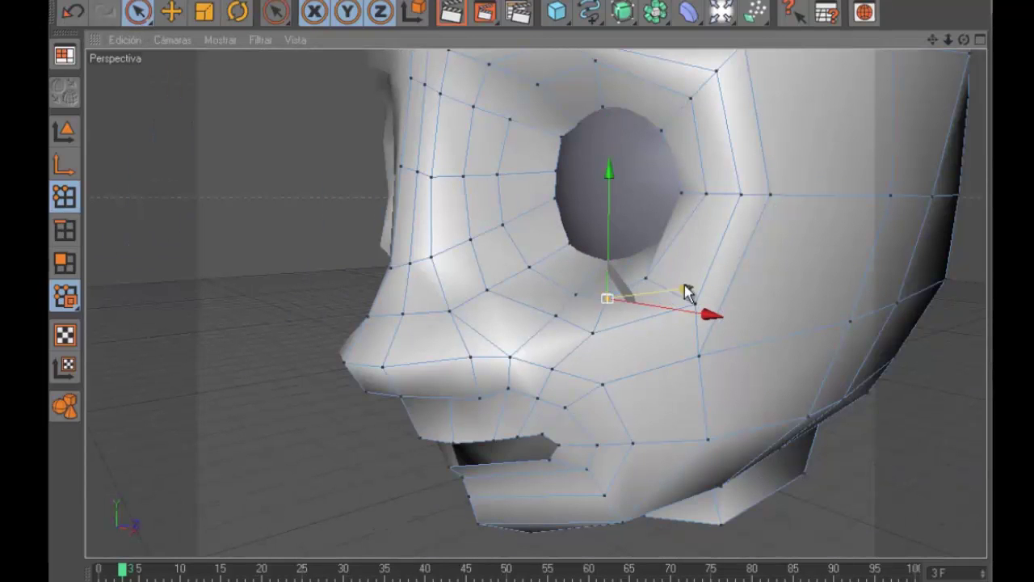
- Knife-cut a new edge across the nose and slide the new point 2.898 cm
{"action": "key", "text": "k"}
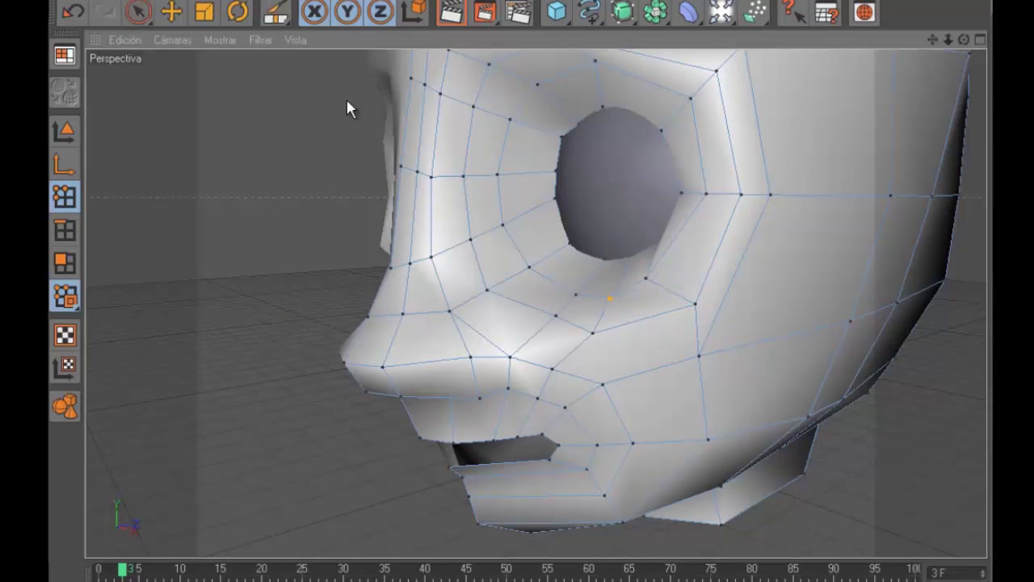
{"action": "left_click", "coordinate": [458, 333]}
{"action": "key", "text": "space"}
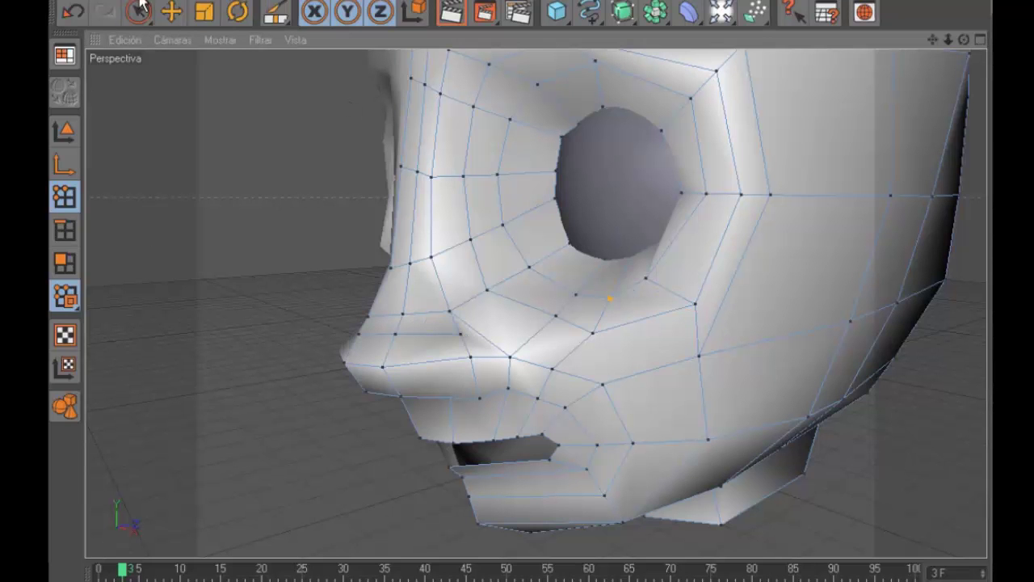
{"action": "left_click_drag", "start_coordinate": [711, 353], "coordinate": [713, 353]}
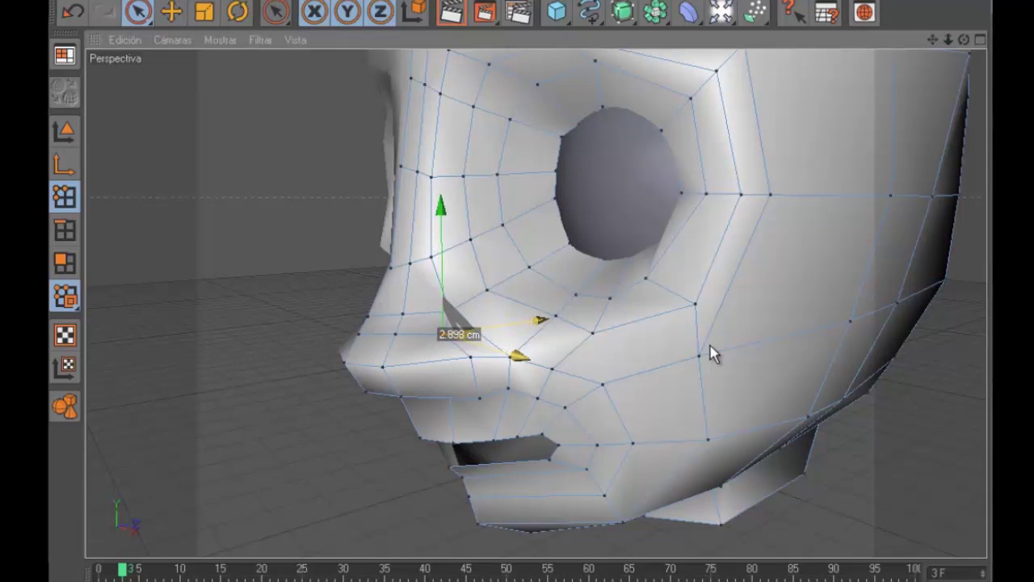
{"action": "mouse_move", "coordinate": [963, 38]}
{"action": "left_mouse_down"}
{"action": "mouse_move", "coordinate": [969, 81]}
{"action": "mouse_move", "coordinate": [708, 340]}
{"action": "mouse_move", "coordinate": [187, 267]}
{"action": "left_mouse_up"}
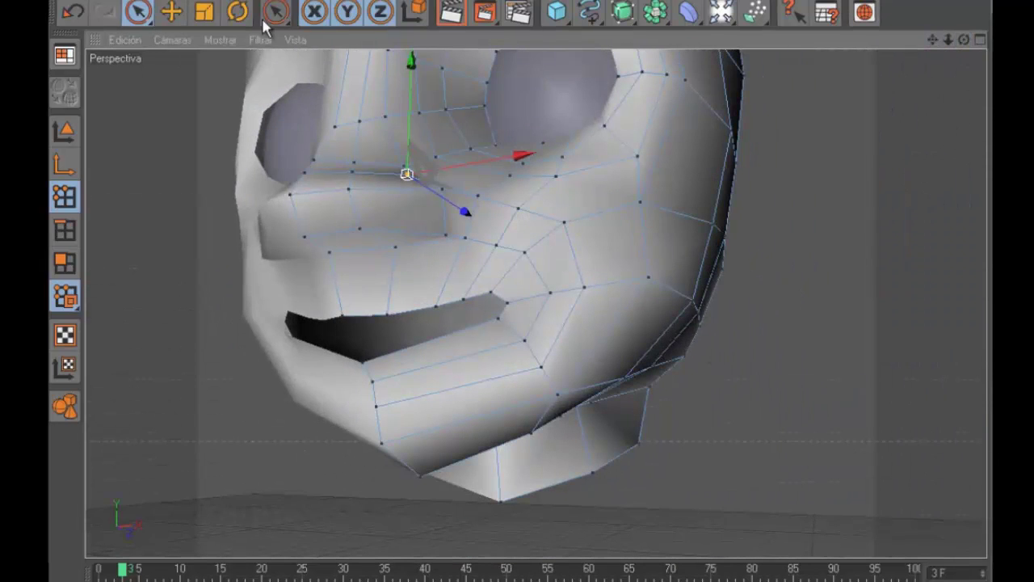
- Undo a stray knife cut and push cheek vertices outward along X, one to 5.166 cm
{"action": "left_click_drag", "start_coordinate": [273, 13], "coordinate": [295, 105]}
{"action": "left_click", "coordinate": [555, 176]}
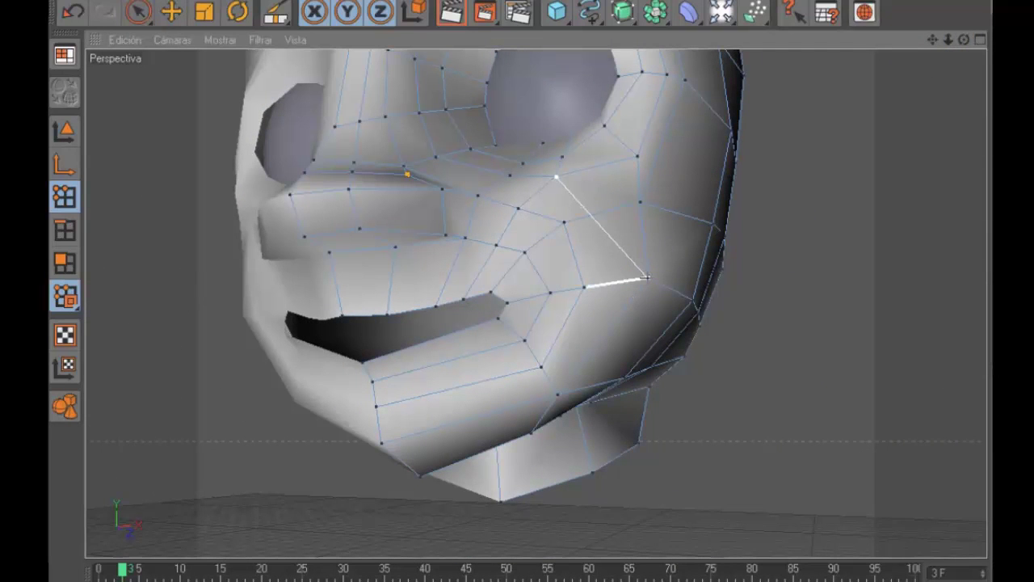
{"action": "left_click_drag", "start_coordinate": [964, 39], "coordinate": [708, 344]}
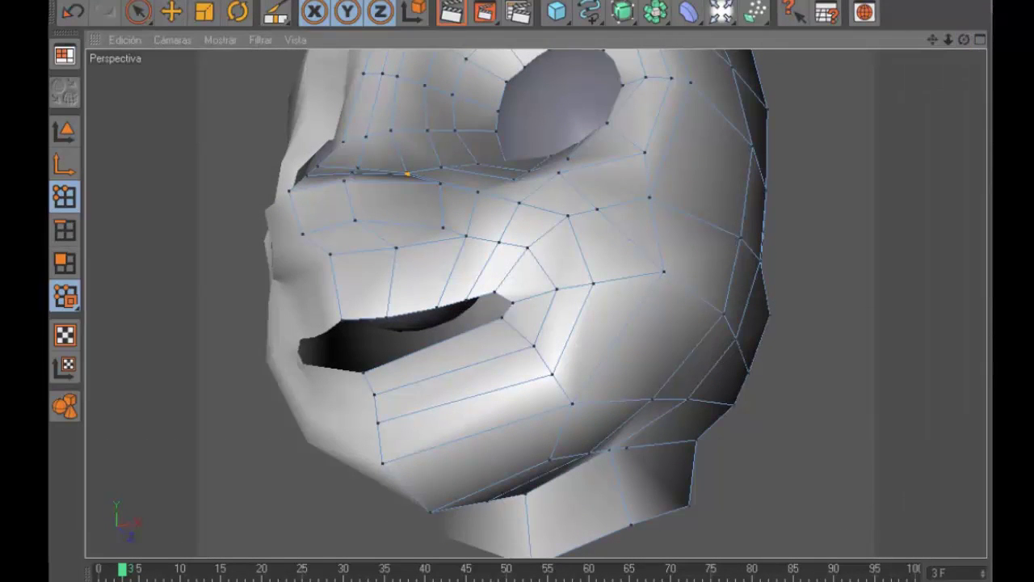
{"action": "key", "text": "ctrl+z"}
{"action": "mouse_move", "coordinate": [555, 266]}
{"action": "left_mouse_down"}
{"action": "mouse_move", "coordinate": [598, 335]}
{"action": "mouse_move", "coordinate": [709, 345]}
{"action": "mouse_move", "coordinate": [647, 319]}
{"action": "left_mouse_up"}
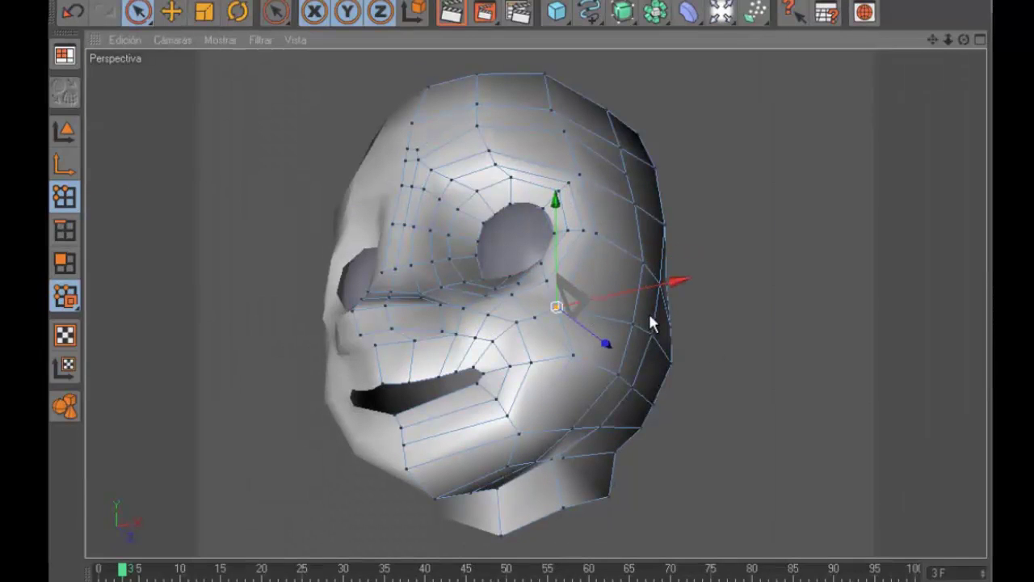
{"action": "left_click_drag", "start_coordinate": [573, 357], "coordinate": [712, 354]}
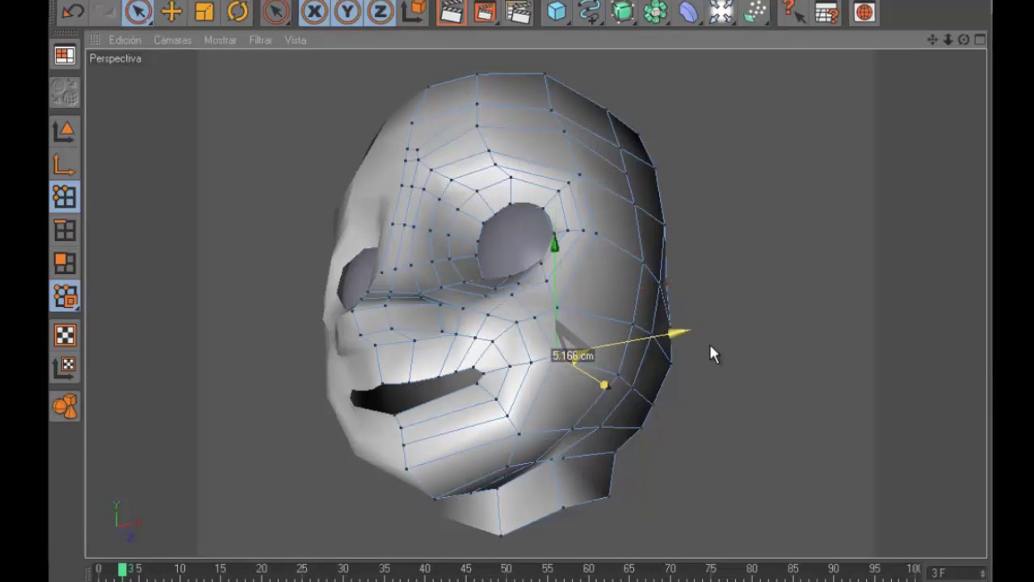
- Knife-cut a line from the cheek down toward the jaw
{"action": "left_click_drag", "start_coordinate": [274, 11], "coordinate": [307, 97]}
{"action": "left_click_drag", "start_coordinate": [561, 302], "coordinate": [623, 319]}
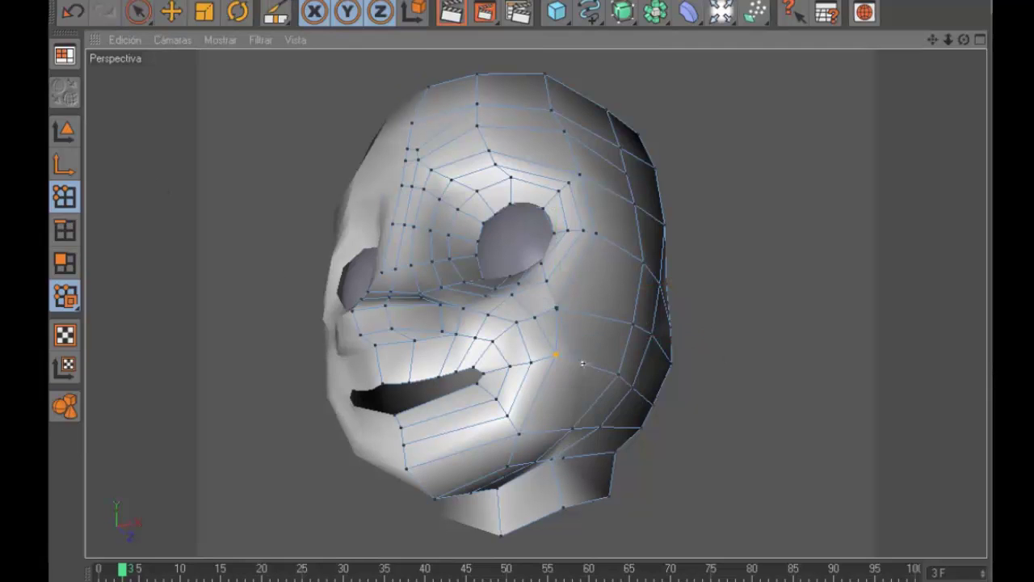
{"action": "left_click_drag", "start_coordinate": [582, 365], "coordinate": [546, 432]}
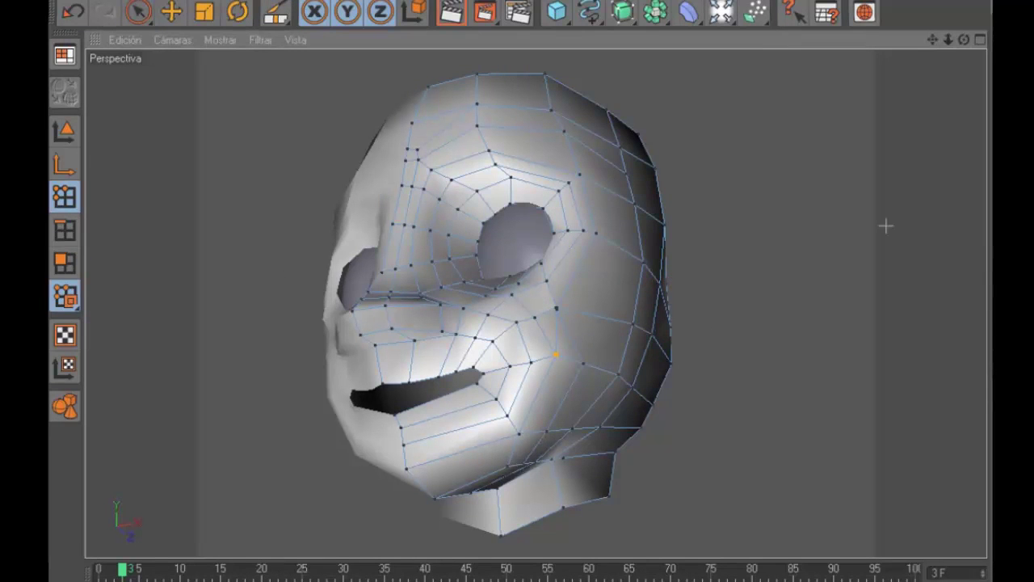
{"action": "left_click_drag", "start_coordinate": [963, 40], "coordinate": [705, 344]}
- Knife-cut several new edges across the lower cheek and chin down to the jaw
{"action": "left_click_drag", "start_coordinate": [534, 437], "coordinate": [486, 471]}
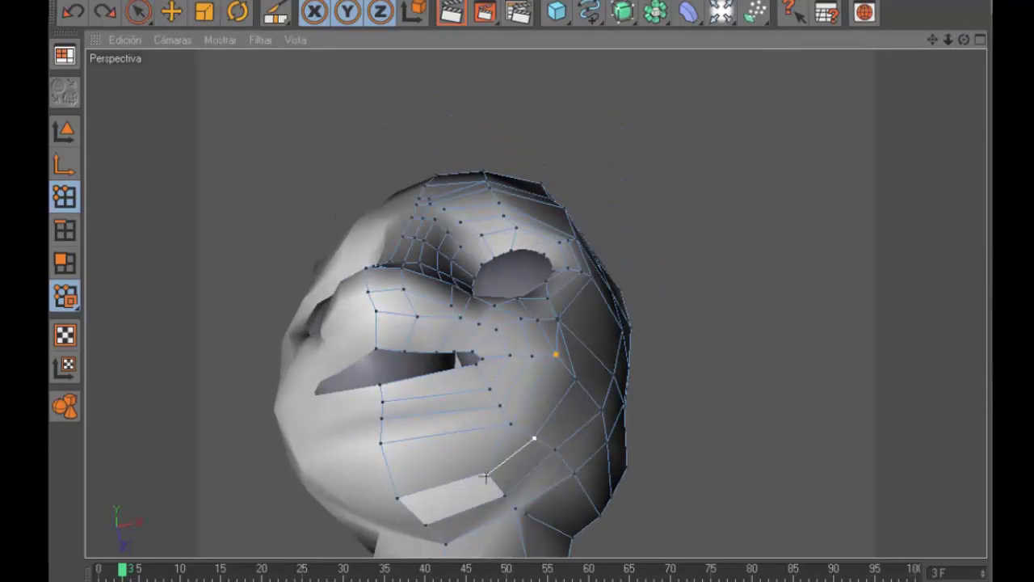
{"action": "left_click_drag", "start_coordinate": [830, 139], "coordinate": [829, 139]}
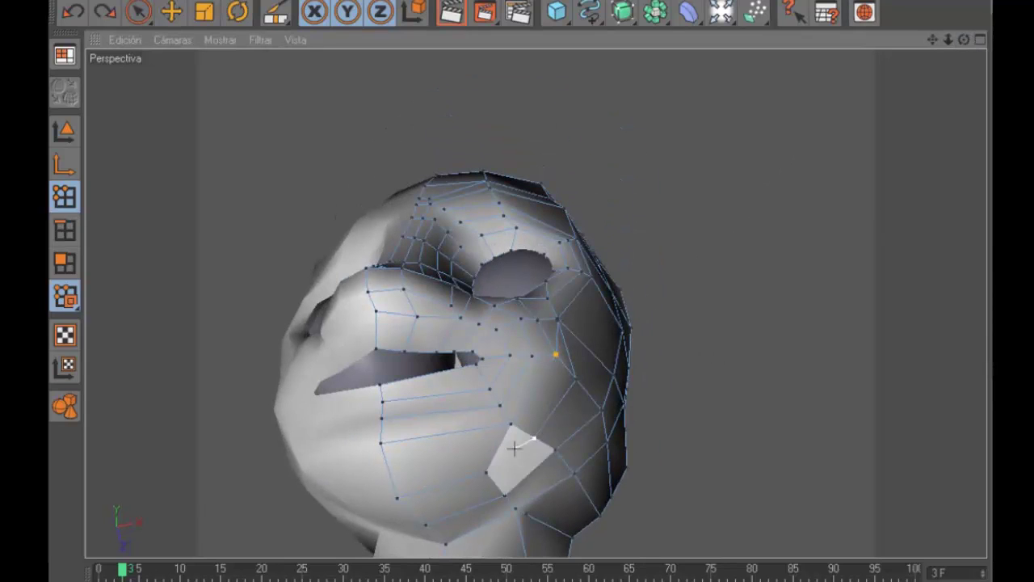
{"action": "left_click_drag", "start_coordinate": [534, 438], "coordinate": [486, 469]}
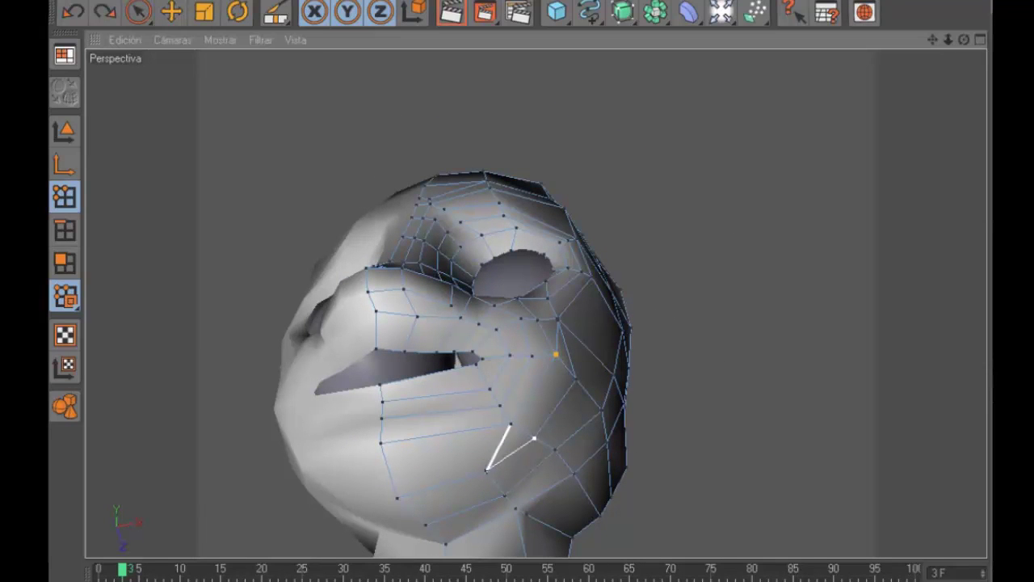
{"action": "left_click_drag", "start_coordinate": [466, 431], "coordinate": [450, 394]}
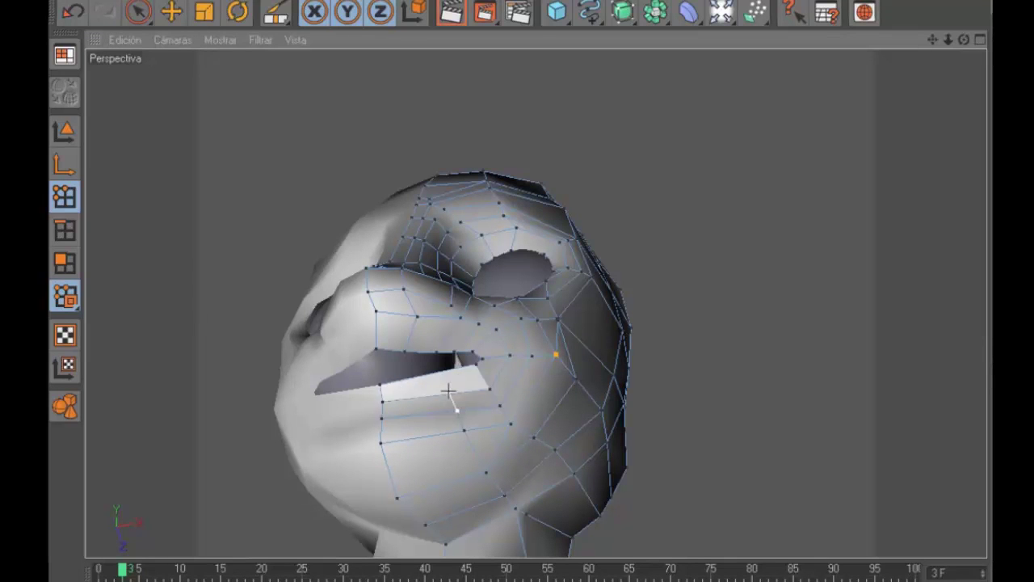
{"action": "left_click_drag", "start_coordinate": [458, 480], "coordinate": [458, 480]}
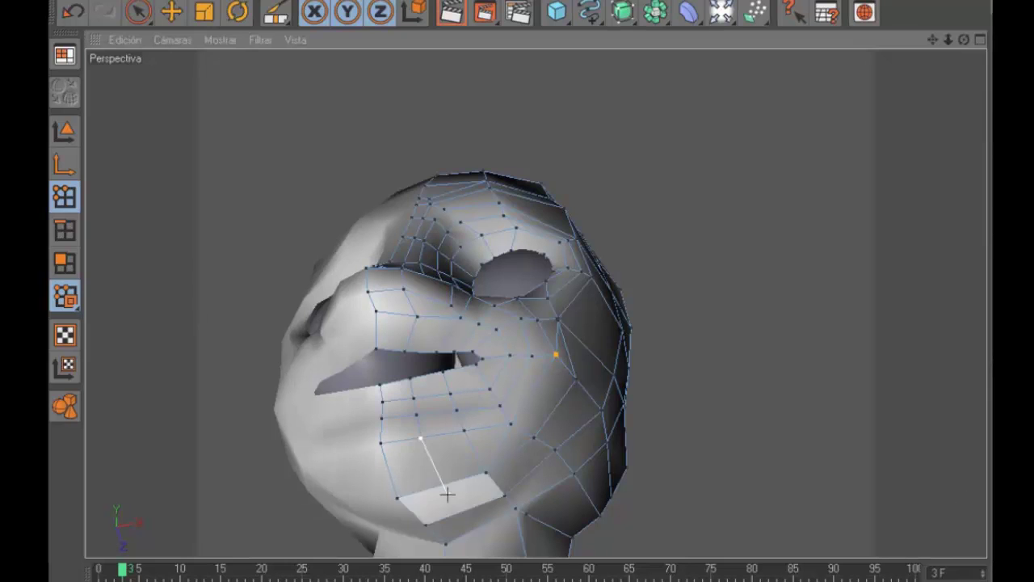
{"action": "mouse_move", "coordinate": [737, 382]}
{"action": "middle_mouse_down"}
{"action": "mouse_move", "coordinate": [706, 350]}
{"action": "mouse_move", "coordinate": [719, 182]}
{"action": "middle_mouse_up"}
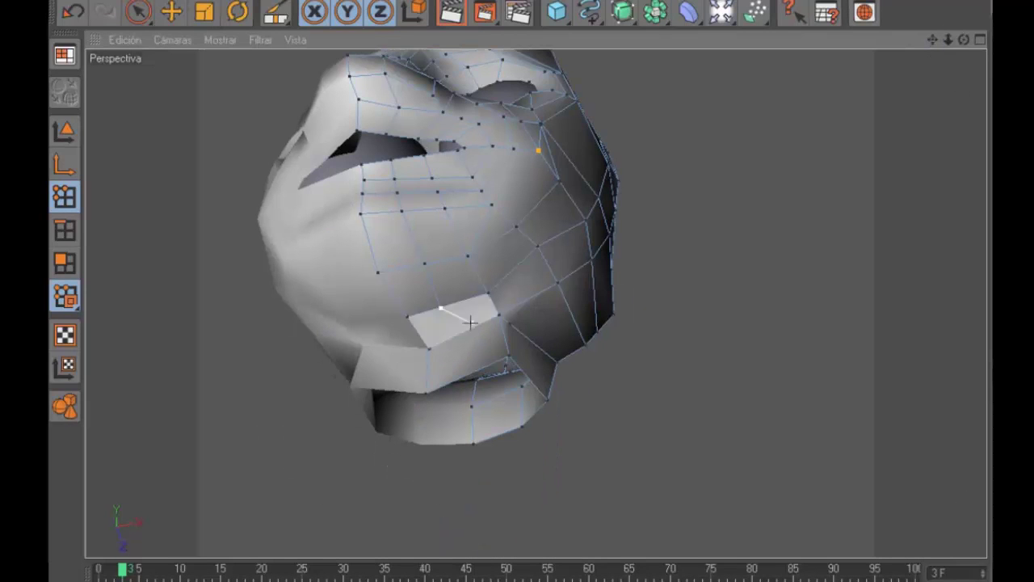
- Return to Live Selection in Edges mode and select the edge under the jaw
{"action": "left_click", "coordinate": [137, 11]}
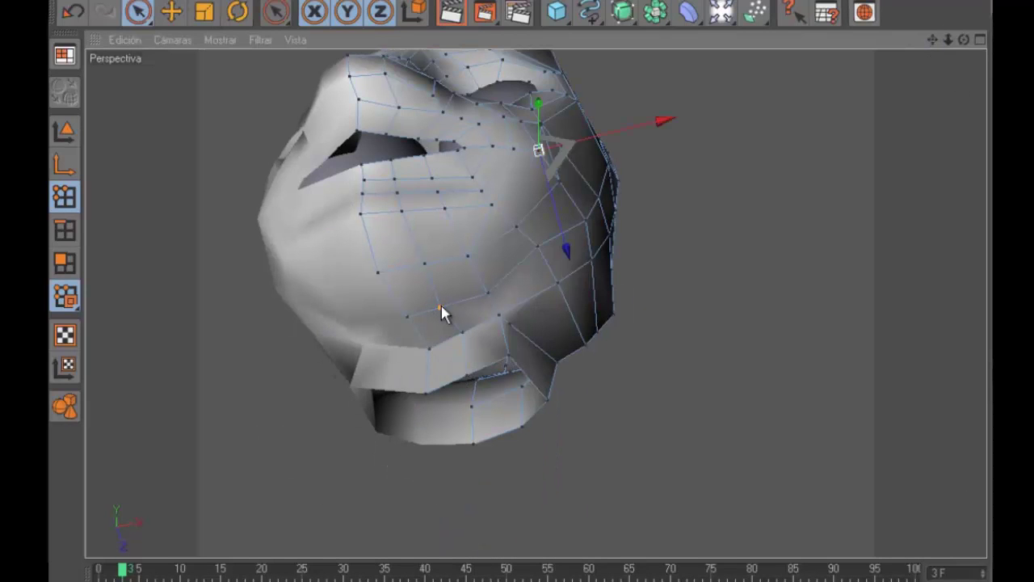
{"action": "left_click", "coordinate": [444, 304]}
{"action": "left_click_drag", "start_coordinate": [968, 44], "coordinate": [711, 326]}
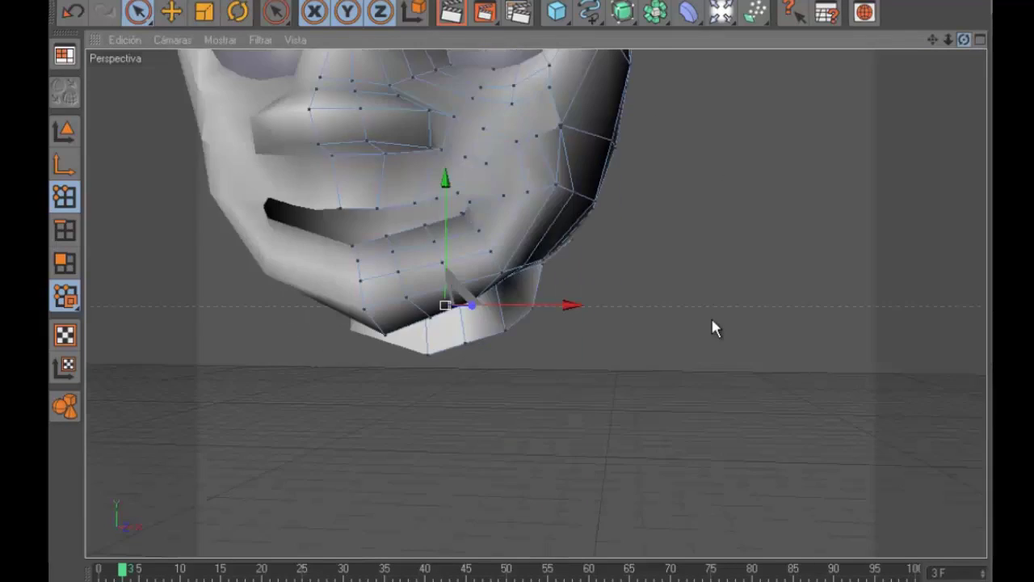
{"action": "key", "text": "Return"}
{"action": "left_click", "coordinate": [499, 274]}
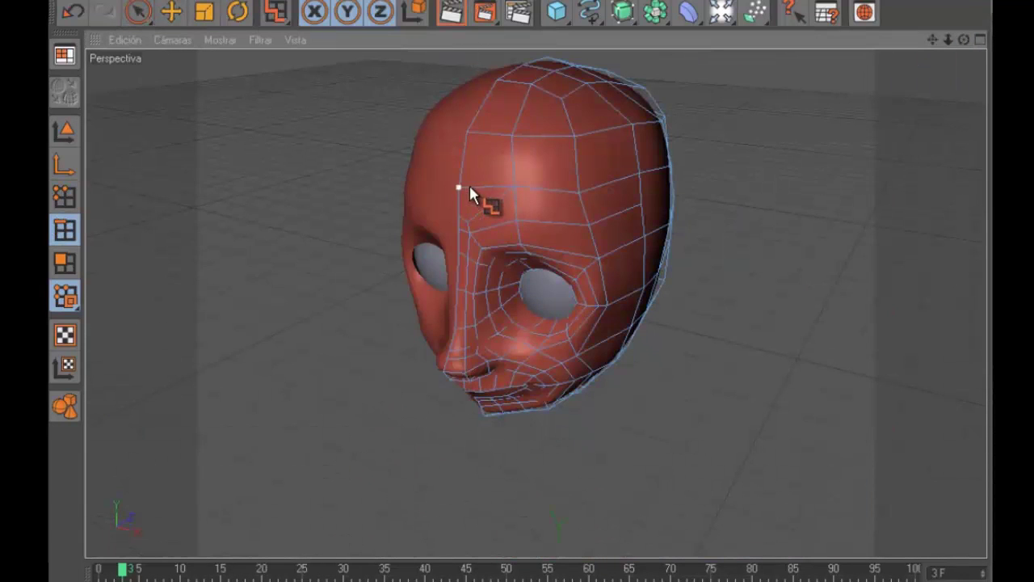
- Select the loop across the skull and lower it about 5.7 cm on Y
{"action": "left_click", "coordinate": [469, 185]}
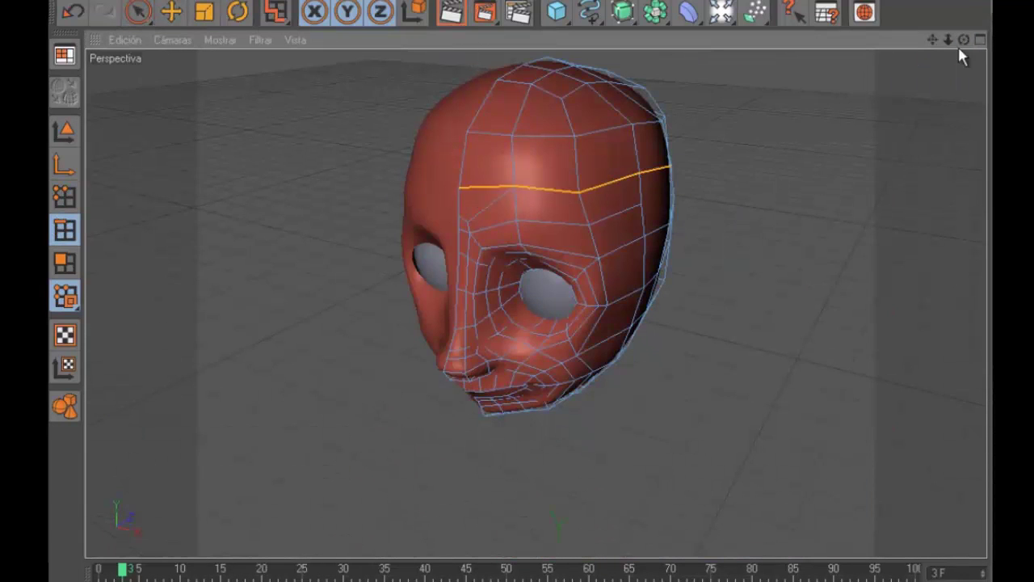
{"action": "mouse_move", "coordinate": [961, 44]}
{"action": "left_mouse_down"}
{"action": "mouse_move", "coordinate": [711, 353]}
{"action": "mouse_move", "coordinate": [962, 36]}
{"action": "left_mouse_up"}
{"action": "left_click", "coordinate": [838, 219]}
{"action": "left_click", "coordinate": [137, 11]}
{"action": "left_click_drag", "start_coordinate": [618, 50], "coordinate": [707, 341]}
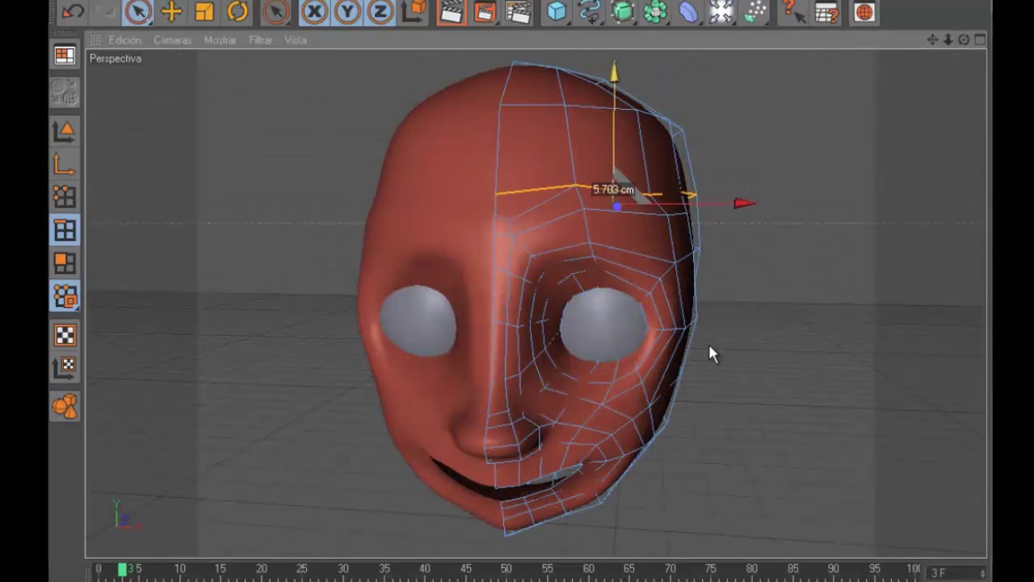
{"action": "key", "text": "Return"}
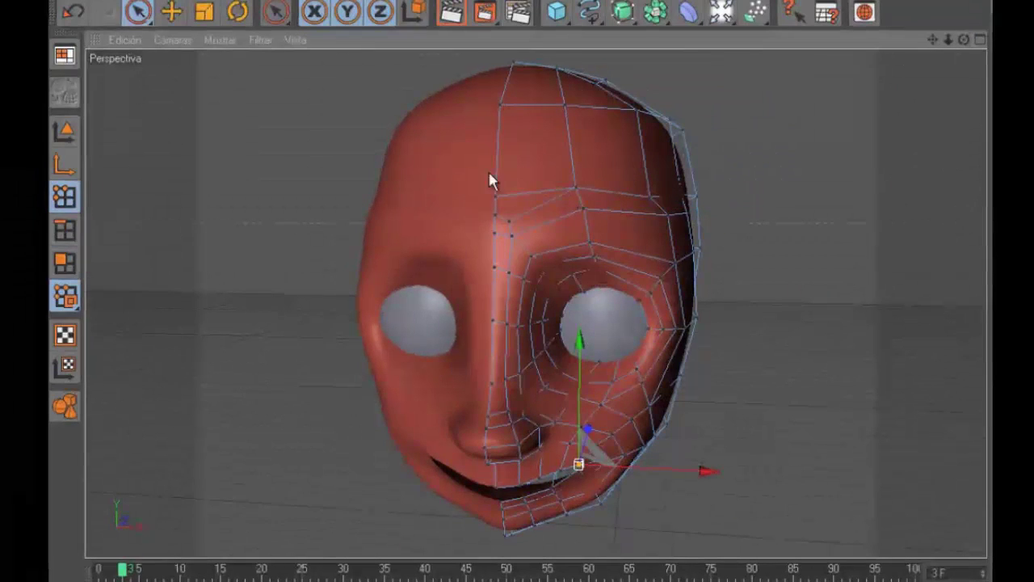
- Start a knife cut from a forehead vertex, then return to point selection
{"action": "key", "text": "k"}
{"action": "mouse_move", "coordinate": [708, 342]}
{"action": "left_mouse_down", "text": "alt"}
{"action": "mouse_move", "coordinate": [563, 231]}
{"action": "mouse_move", "coordinate": [728, 89]}
{"action": "left_mouse_up", "text": "alt"}
{"action": "left_click", "coordinate": [567, 230]}
{"action": "key", "text": "space"}
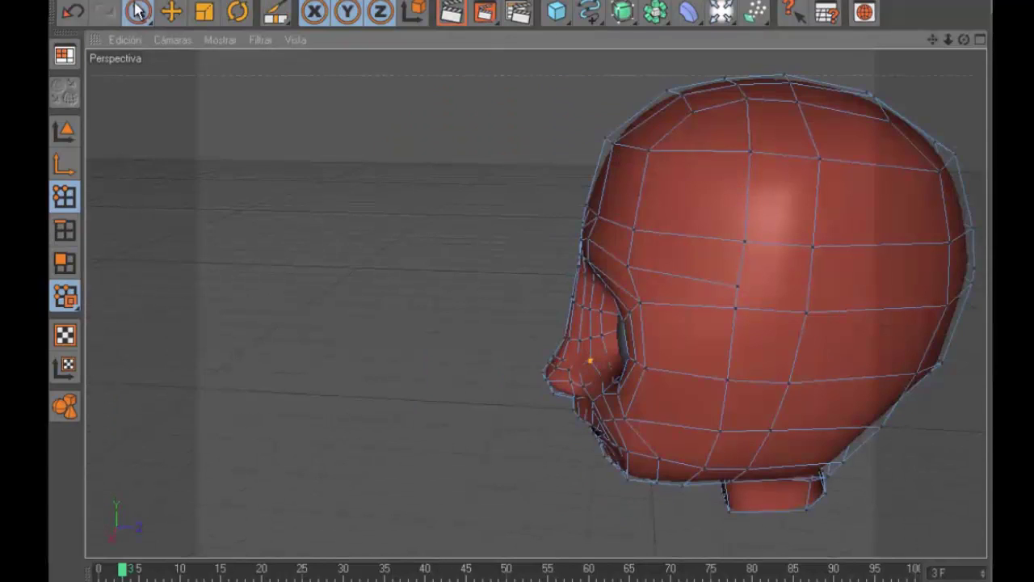
- Knife-cut an edge from the forehead up to the top vertex of the skull
{"action": "key", "text": "k"}
{"action": "left_click_drag", "start_coordinate": [691, 472], "coordinate": [531, 261], "text": "alt"}
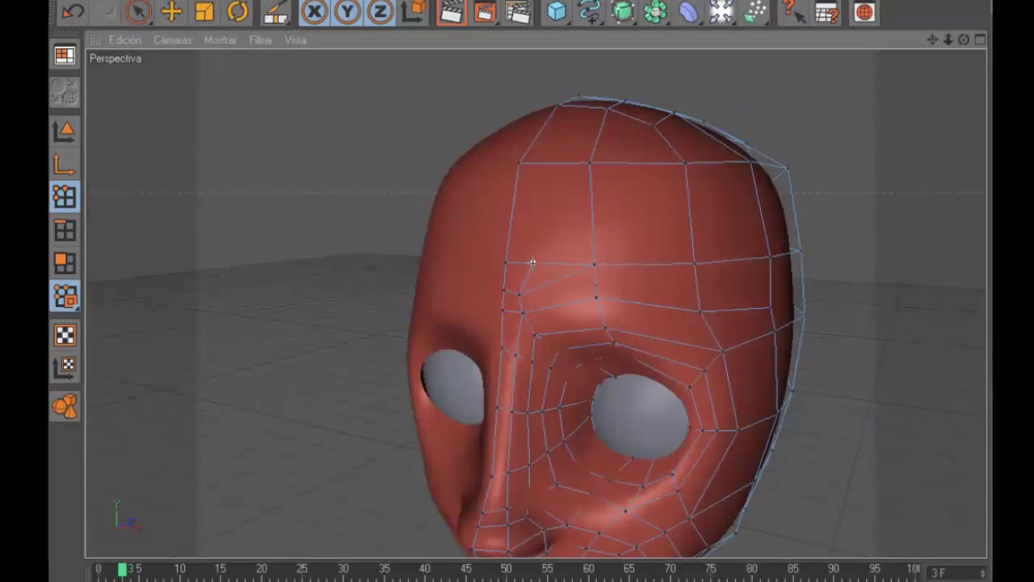
{"action": "left_click", "coordinate": [531, 260]}
{"action": "scroll", "coordinate": [849, 99], "scroll_direction": "up", "scroll_amount": 3}
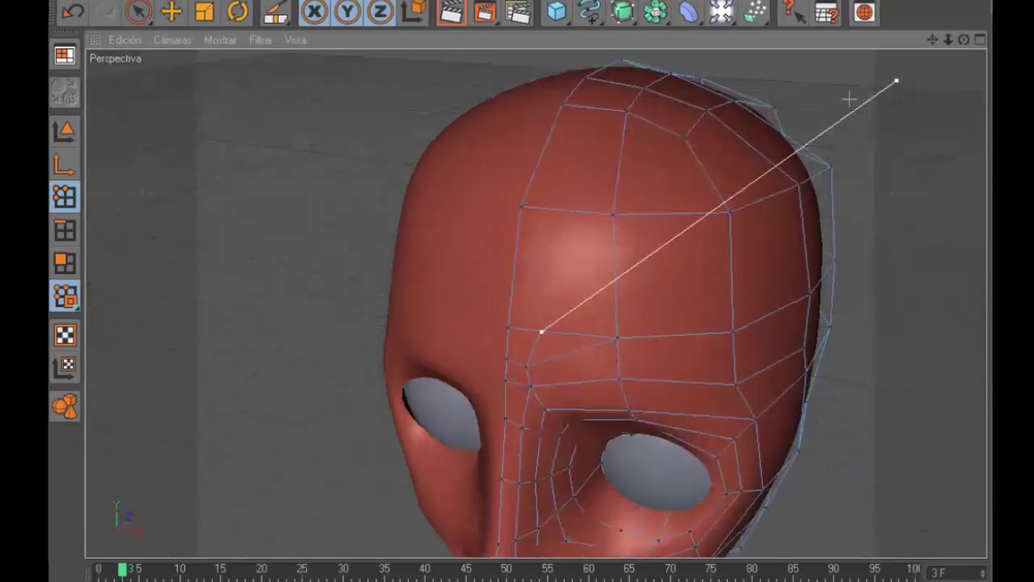
{"action": "left_click", "coordinate": [626, 111]}
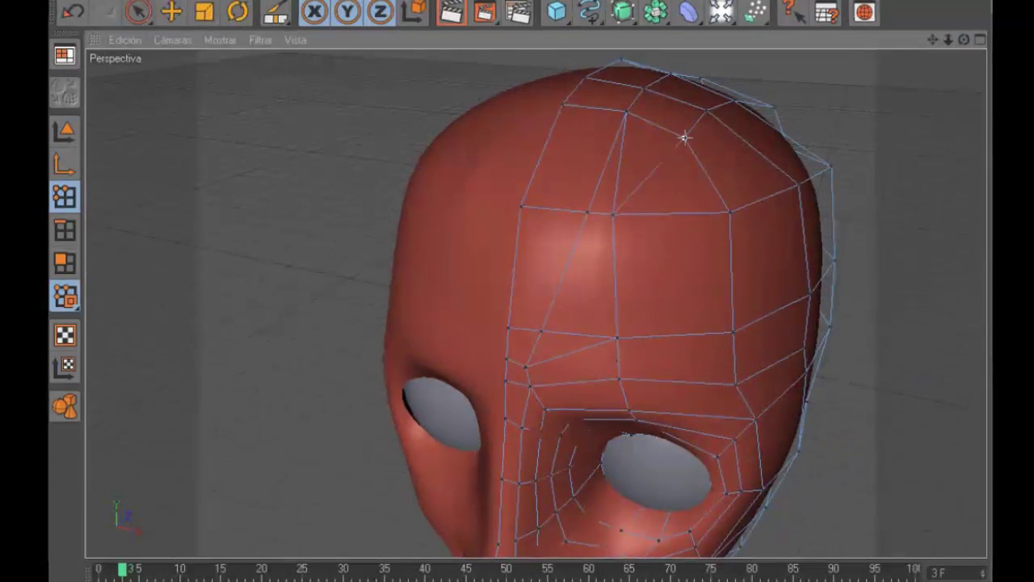
- Cut an edge down the side of the head from the upper to the lower side edge
{"action": "left_click_drag", "start_coordinate": [797, 184], "coordinate": [715, 103], "text": "alt"}
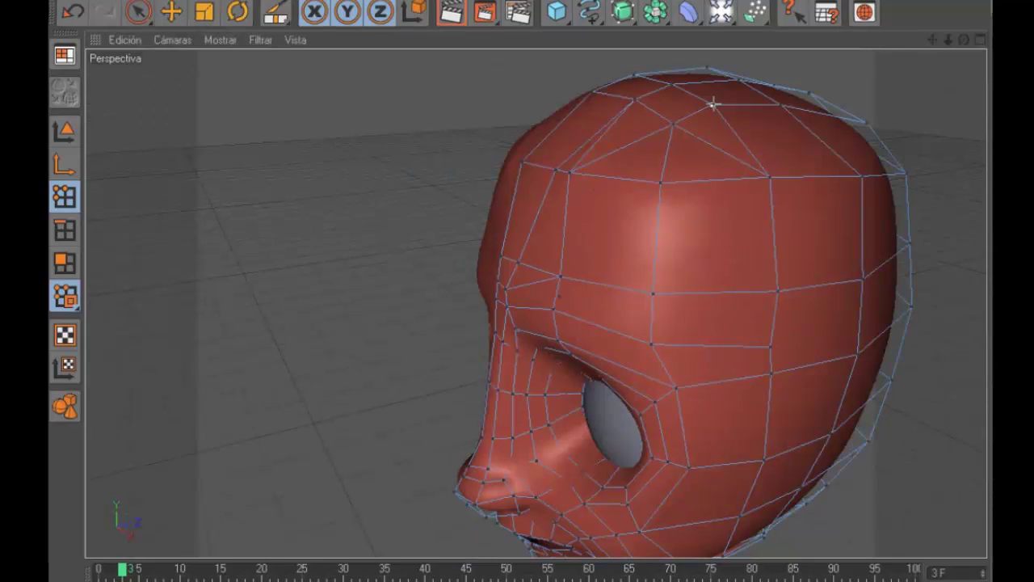
{"action": "left_click", "coordinate": [806, 176]}
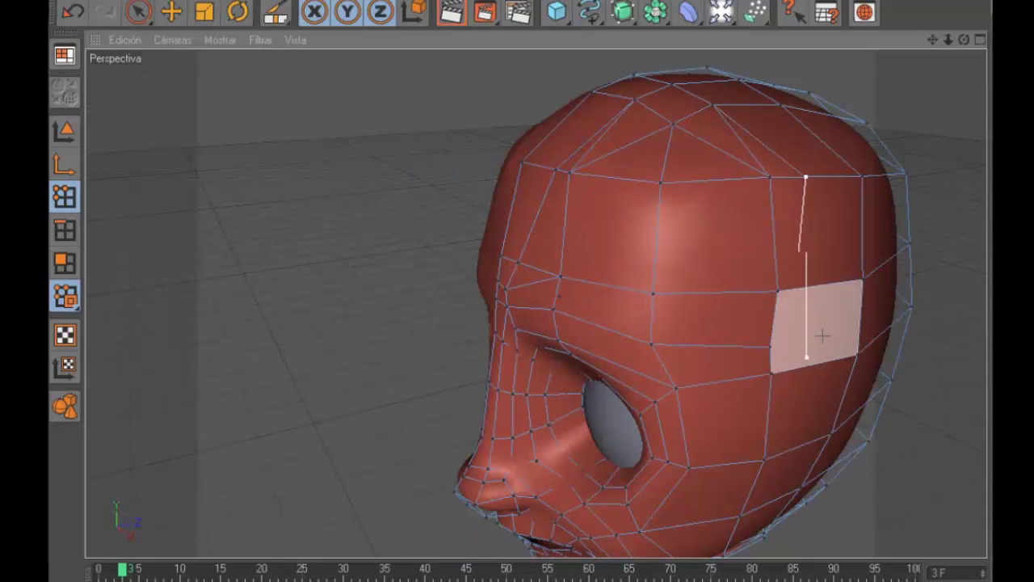
{"action": "left_click", "coordinate": [807, 288]}
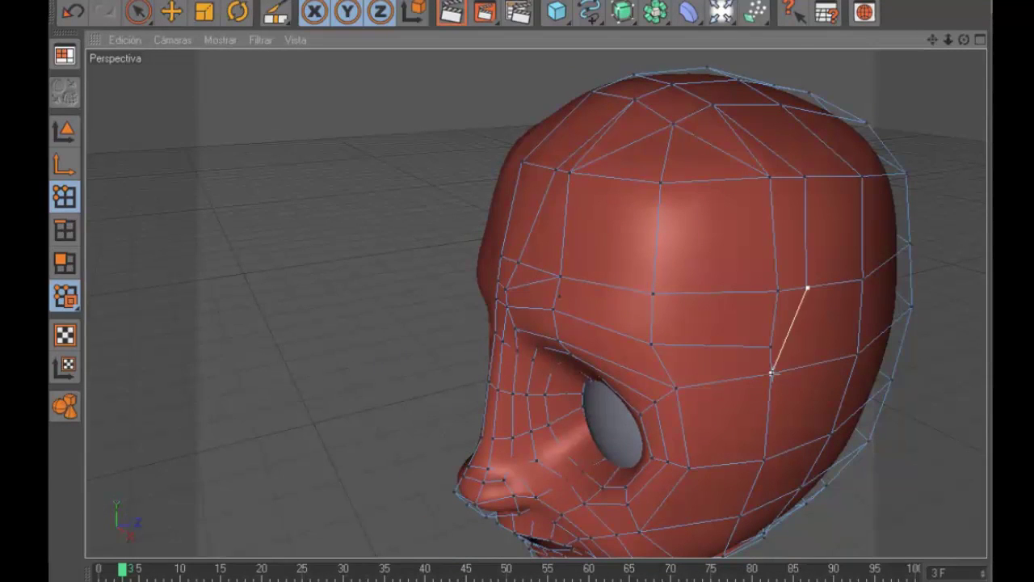
- Cut a new edge from beside the eye up to the brow, anchored at a point above the eye
{"action": "left_click_drag", "start_coordinate": [771, 373], "coordinate": [594, 308], "text": "alt"}
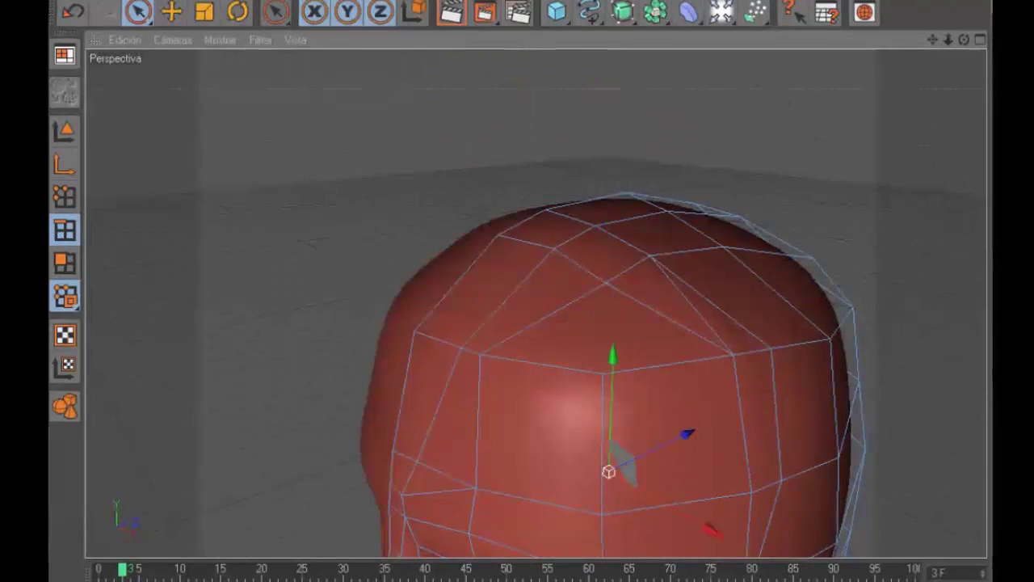
{"action": "left_click_drag", "start_coordinate": [690, 317], "coordinate": [379, 234], "text": "alt"}
{"action": "left_click", "coordinate": [482, 258]}
{"action": "left_click", "coordinate": [505, 225]}
{"action": "left_click_drag", "start_coordinate": [523, 253], "coordinate": [533, 202]}
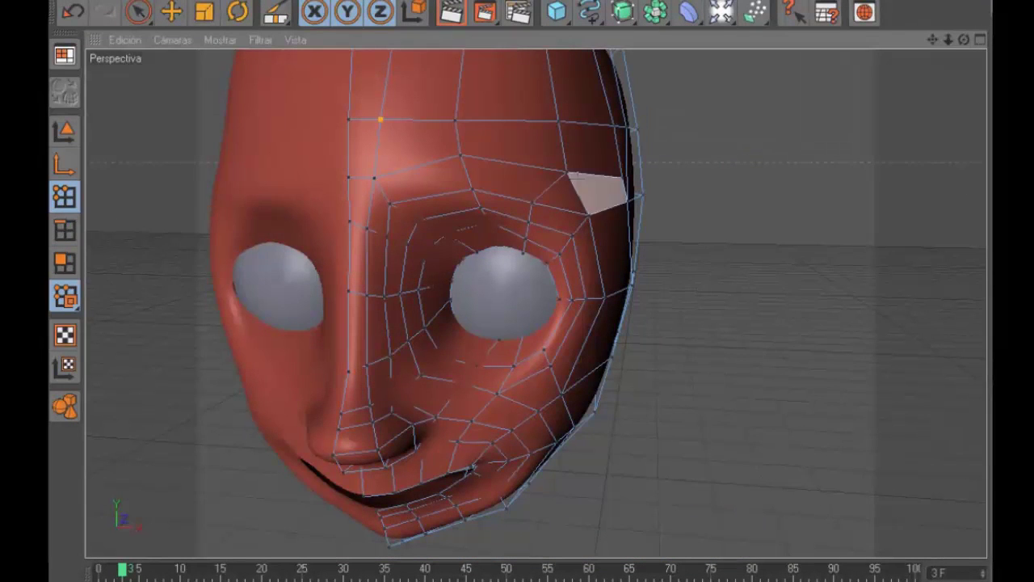
{"action": "mouse_move", "coordinate": [589, 184]}
{"action": "left_mouse_down", "text": "alt"}
{"action": "mouse_move", "coordinate": [711, 353]}
{"action": "mouse_move", "coordinate": [785, 427]}
{"action": "left_mouse_up", "text": "alt"}
{"action": "scroll", "coordinate": [467, 308], "scroll_direction": "up", "scroll_amount": 2}
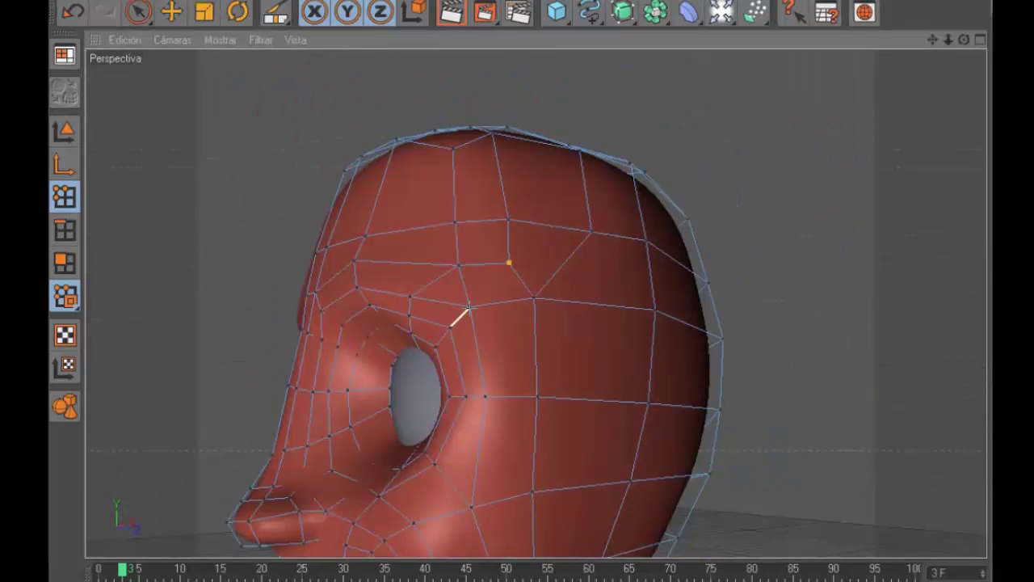
{"action": "left_click", "coordinate": [509, 261]}
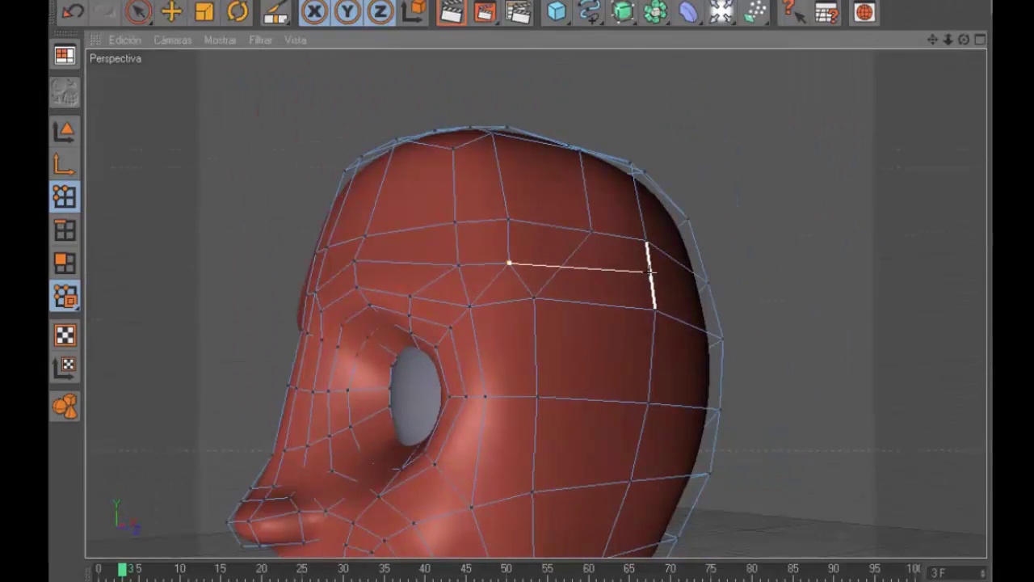
{"action": "mouse_move", "coordinate": [651, 271]}
{"action": "left_mouse_down", "text": "alt"}
{"action": "mouse_move", "coordinate": [913, 242]}
{"action": "mouse_move", "coordinate": [669, 234]}
{"action": "left_mouse_up", "text": "alt"}
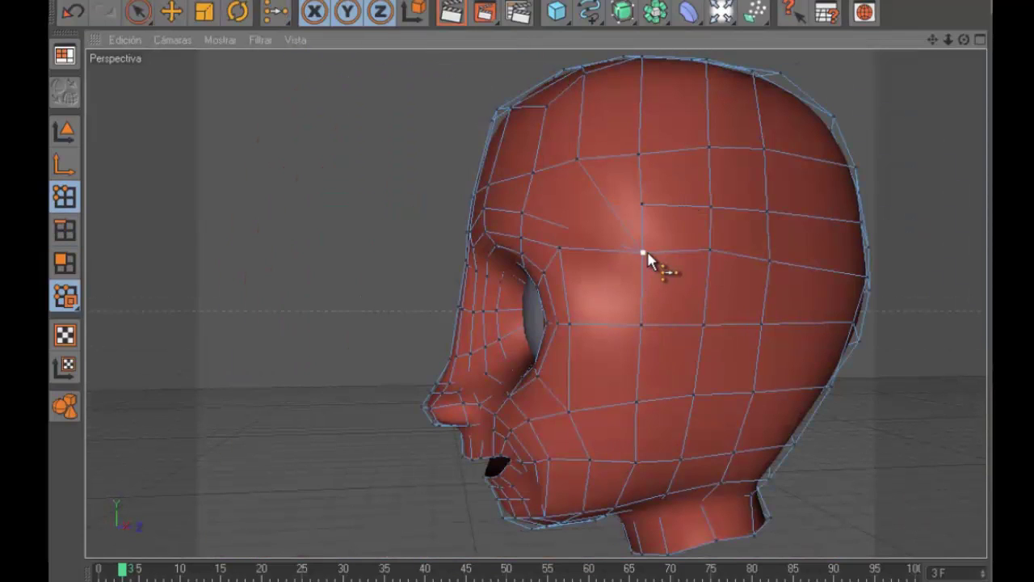
- Select points at the back and top of the skull and slide one along the head side
{"action": "key", "text": "space"}
{"action": "scroll", "coordinate": [771, 264], "scroll_direction": "down", "scroll_amount": 3}
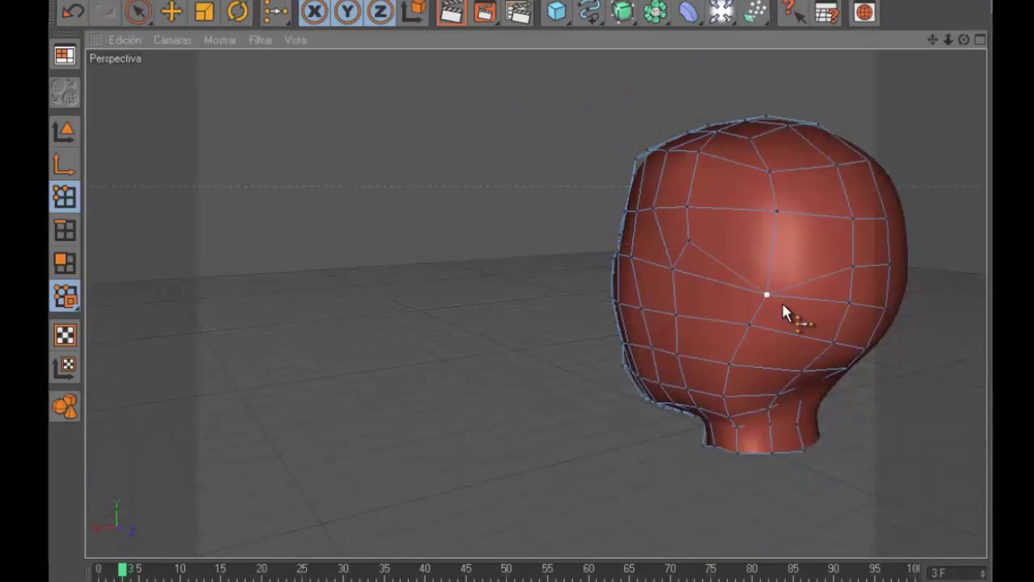
{"action": "left_click", "coordinate": [884, 309]}
{"action": "scroll", "coordinate": [884, 309], "scroll_direction": "up", "scroll_amount": 3}
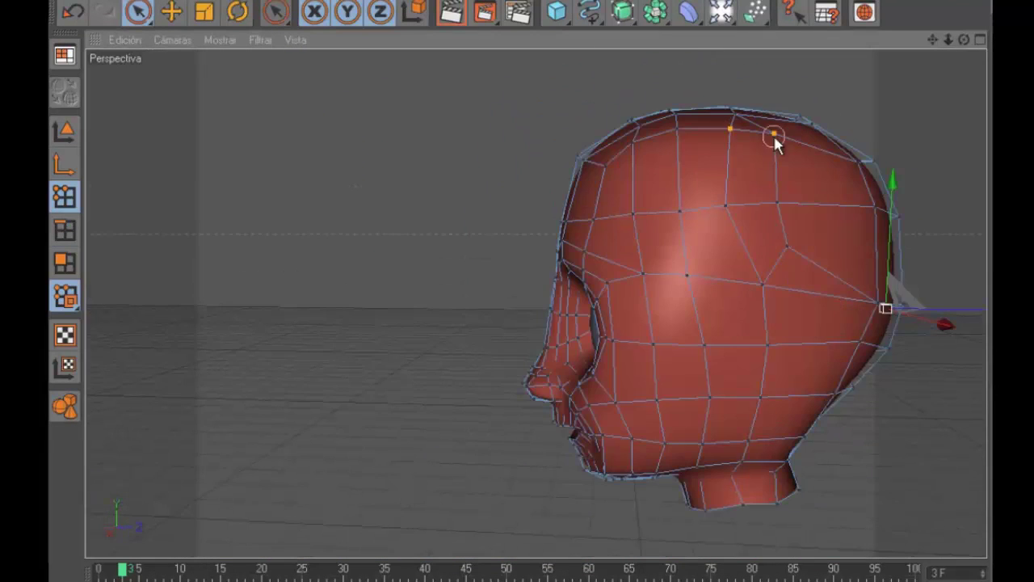
{"action": "left_click", "coordinate": [731, 115]}
{"action": "left_click", "coordinate": [725, 204]}
{"action": "left_click_drag", "start_coordinate": [788, 244], "coordinate": [761, 284]}
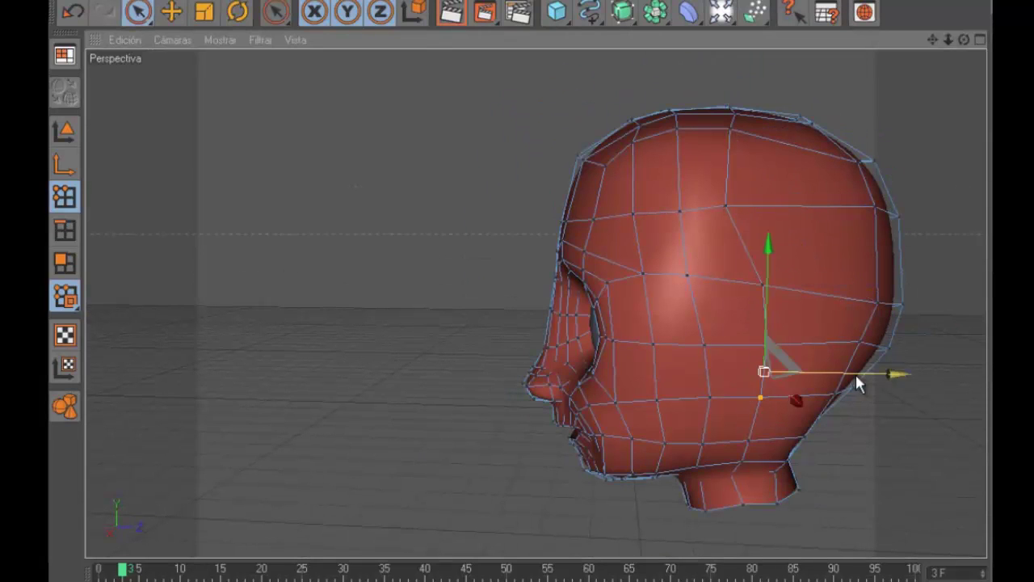